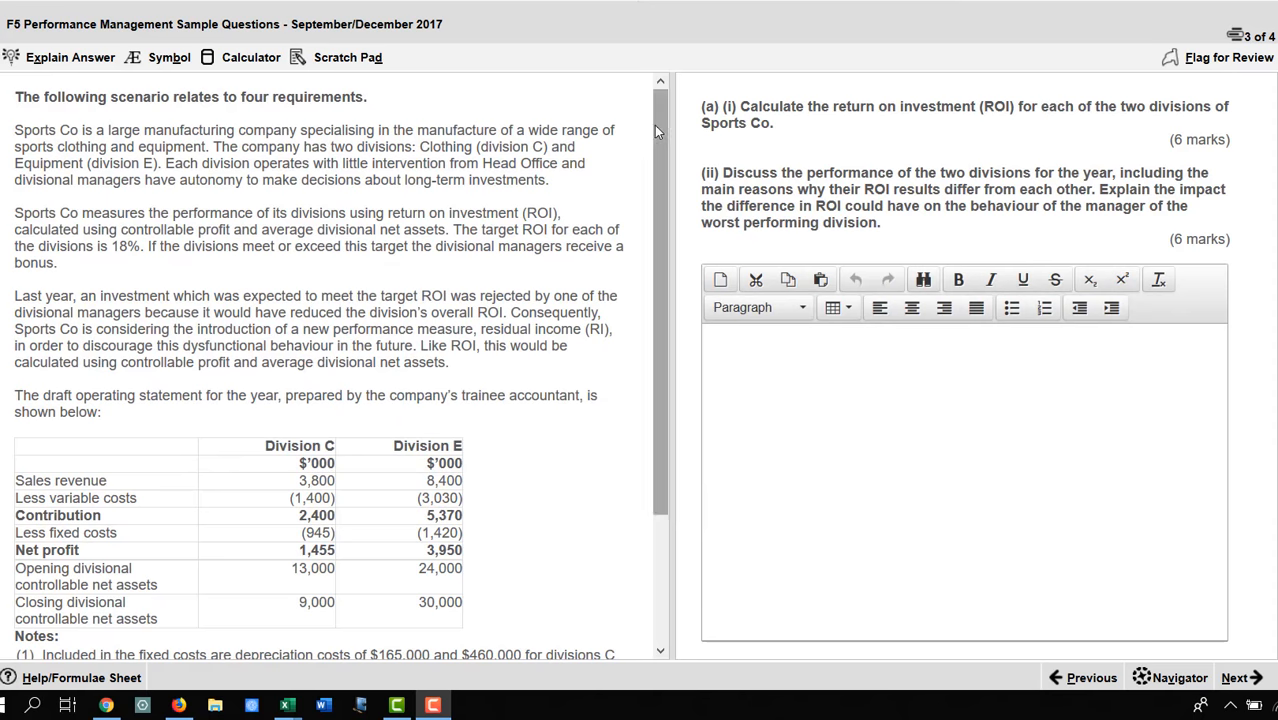
Write the headings Controllable Profit, Avg Net Assets and ROI in the answer area, with a blank line between them.
{"action": "left_click_drag", "start_coordinate": [658, 136], "coordinate": [692, 282]}
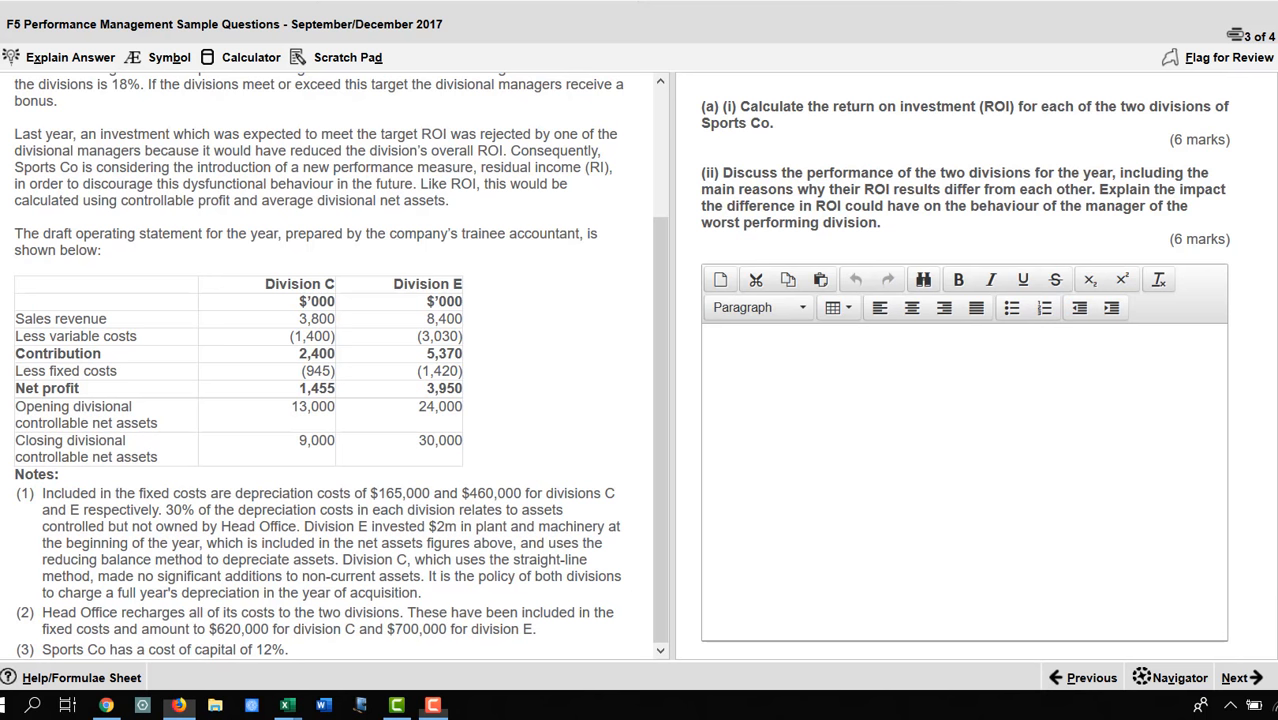
{"action": "type", "text": "Controllab"}
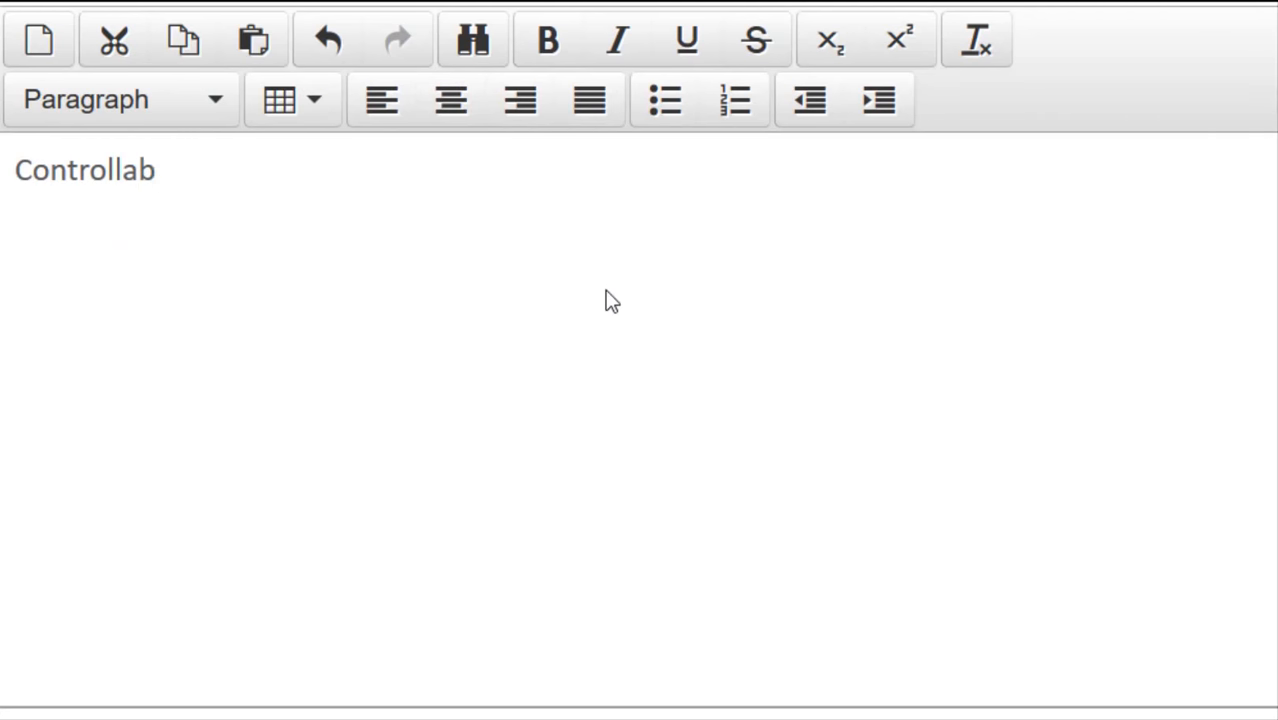
{"action": "type", "text": "le Profit"}
{"action": "key", "text": "Return"}
{"action": "key", "text": "Return"}
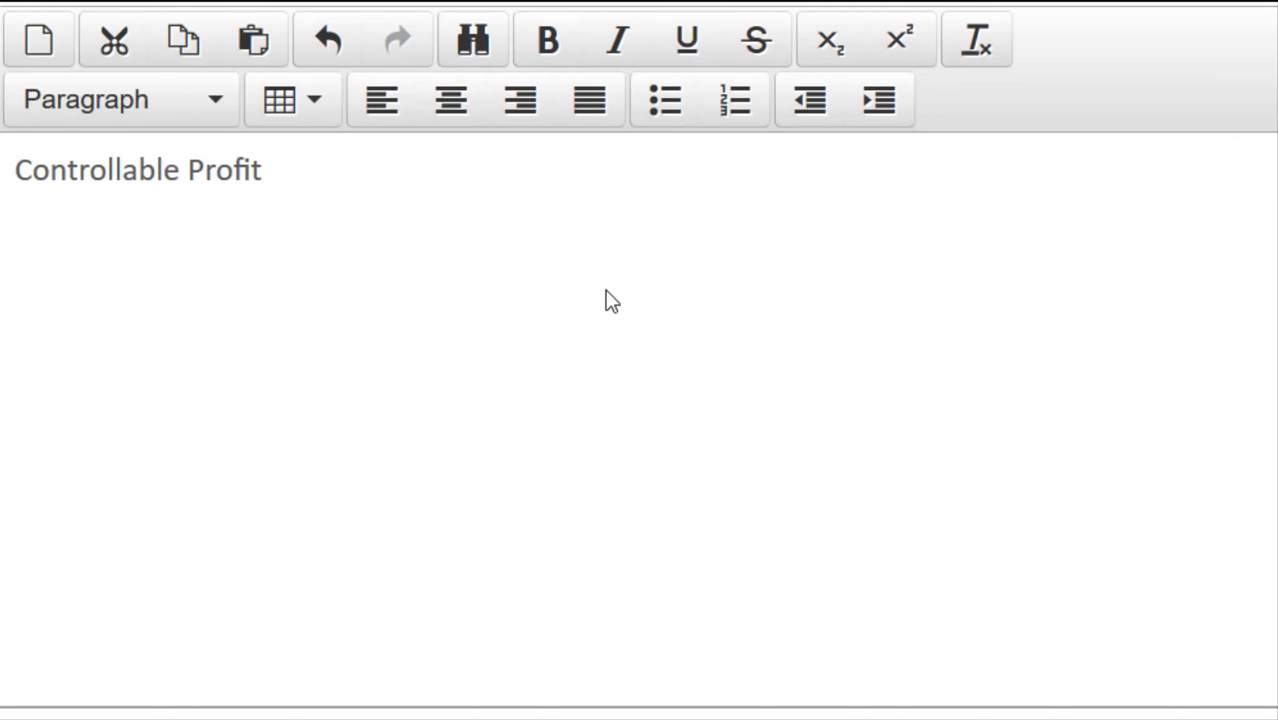
{"action": "type", "text": "Avg Net Assets"}
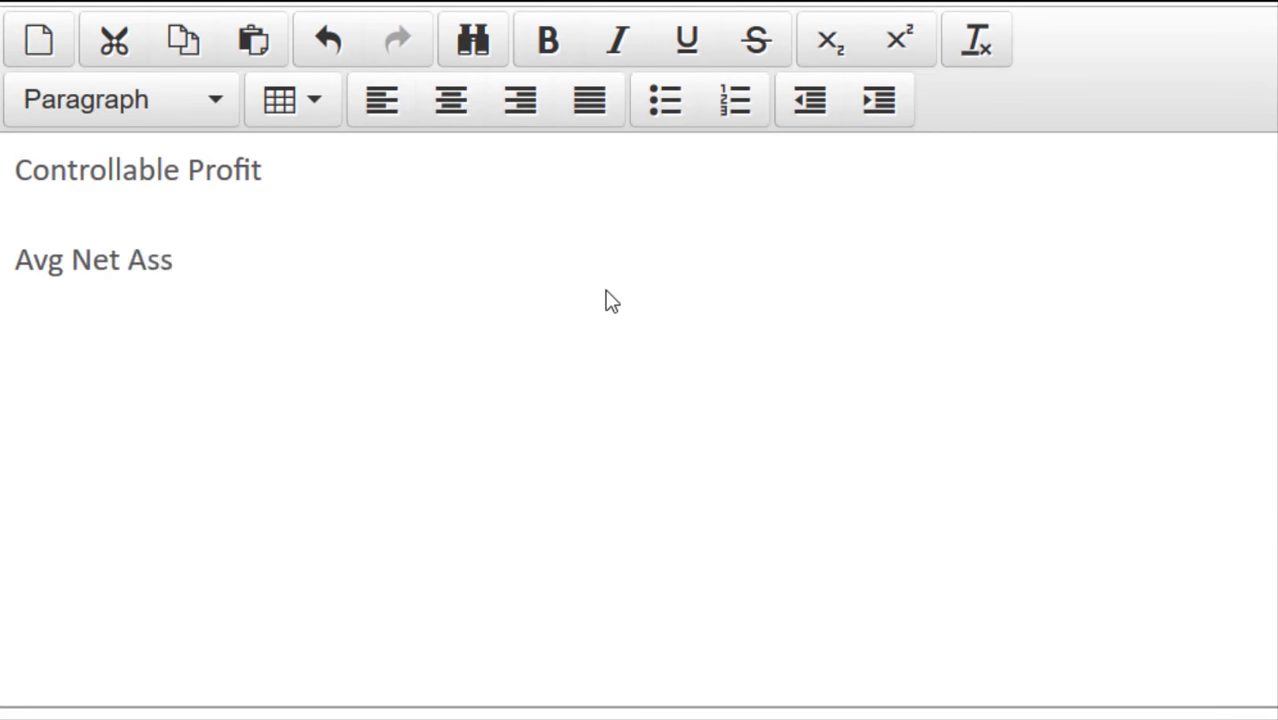
{"action": "key", "text": "Return"}
{"action": "type", "text": "ROI"}
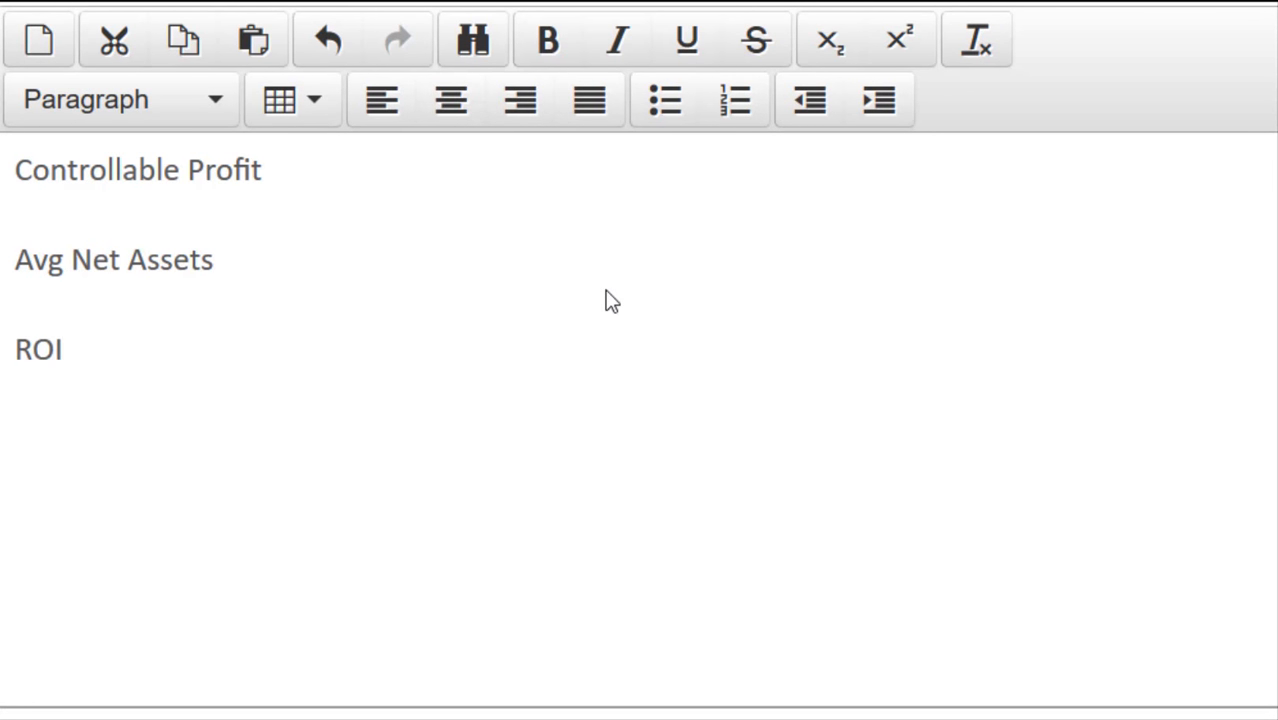
Add the lines "Div C:" and "Div E:" under the Controllable Profit heading, followed by a blank line.
{"action": "key", "text": "Up"}
{"action": "key", "text": "Up"}
{"action": "key", "text": "Up"}
{"action": "type", "text": "Div C:"}
{"action": "key", "text": "Return"}
{"action": "type", "text": "Div "}
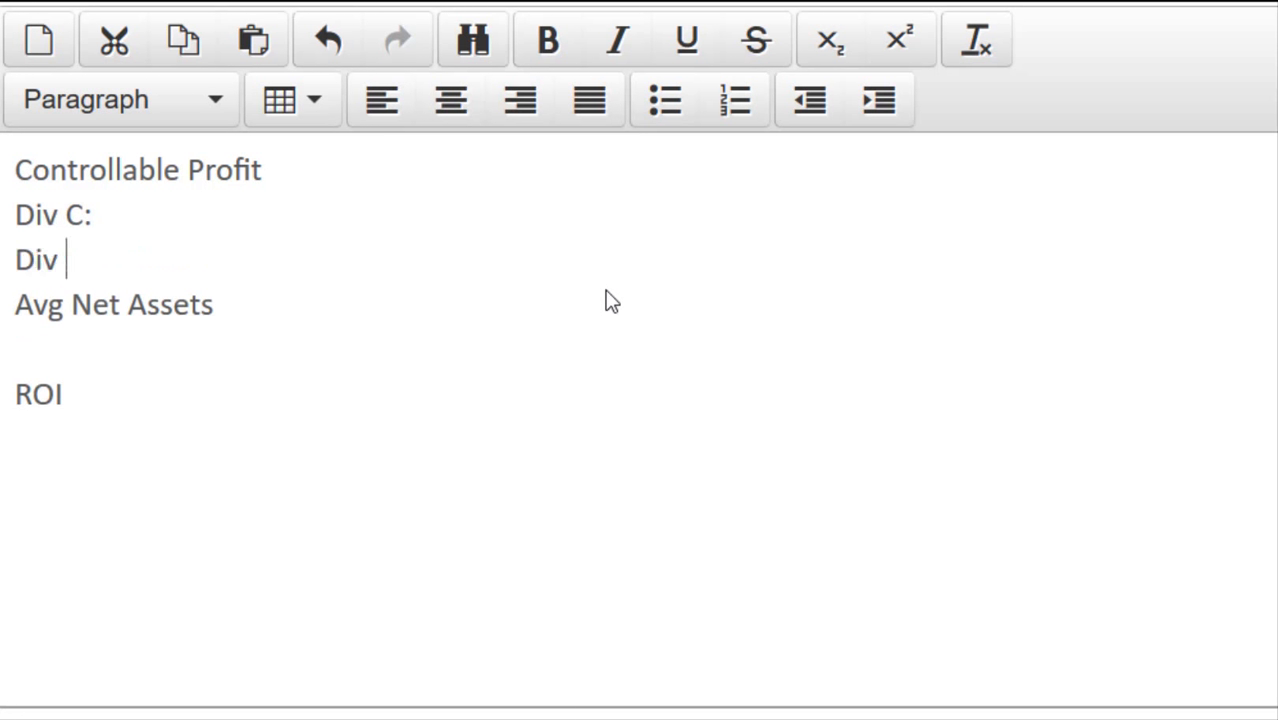
{"action": "type", "text": "E:"}
{"action": "key", "text": "Return"}
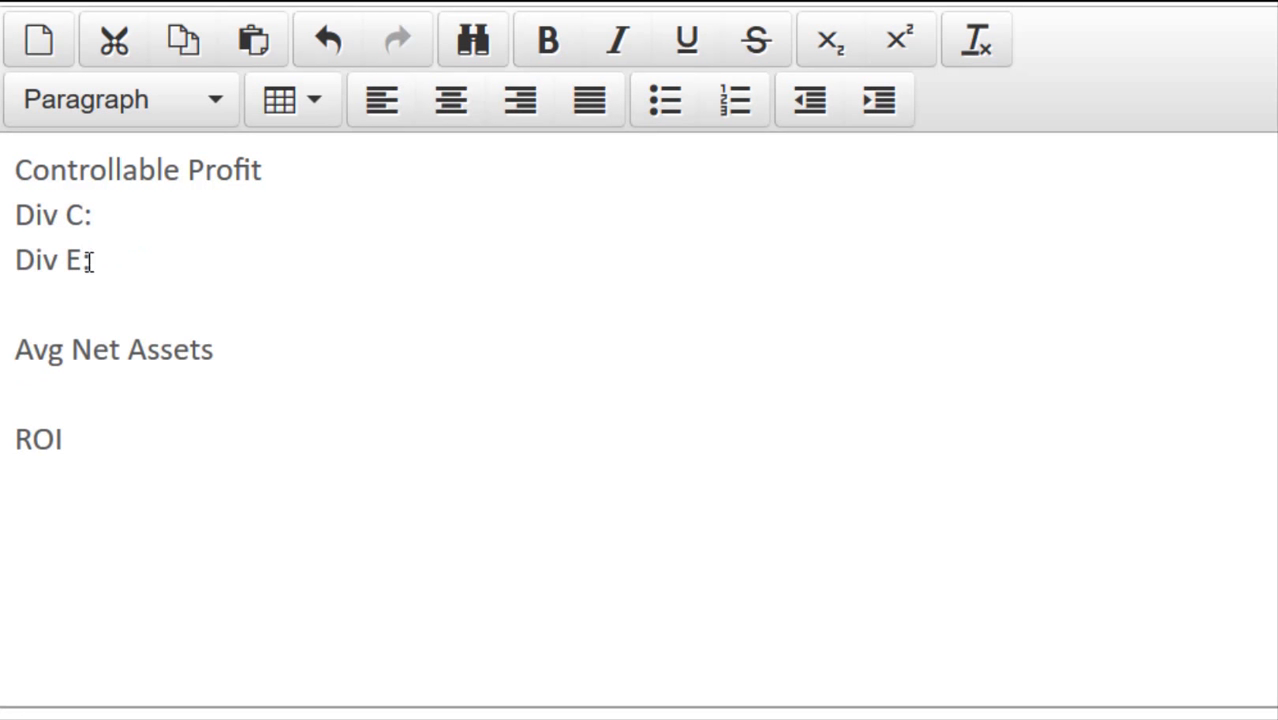
Copy the Div C and Div E lines beneath both the Avg Net Assets and ROI headings.
{"action": "left_click_drag", "start_coordinate": [92, 262], "coordinate": [17, 222]}
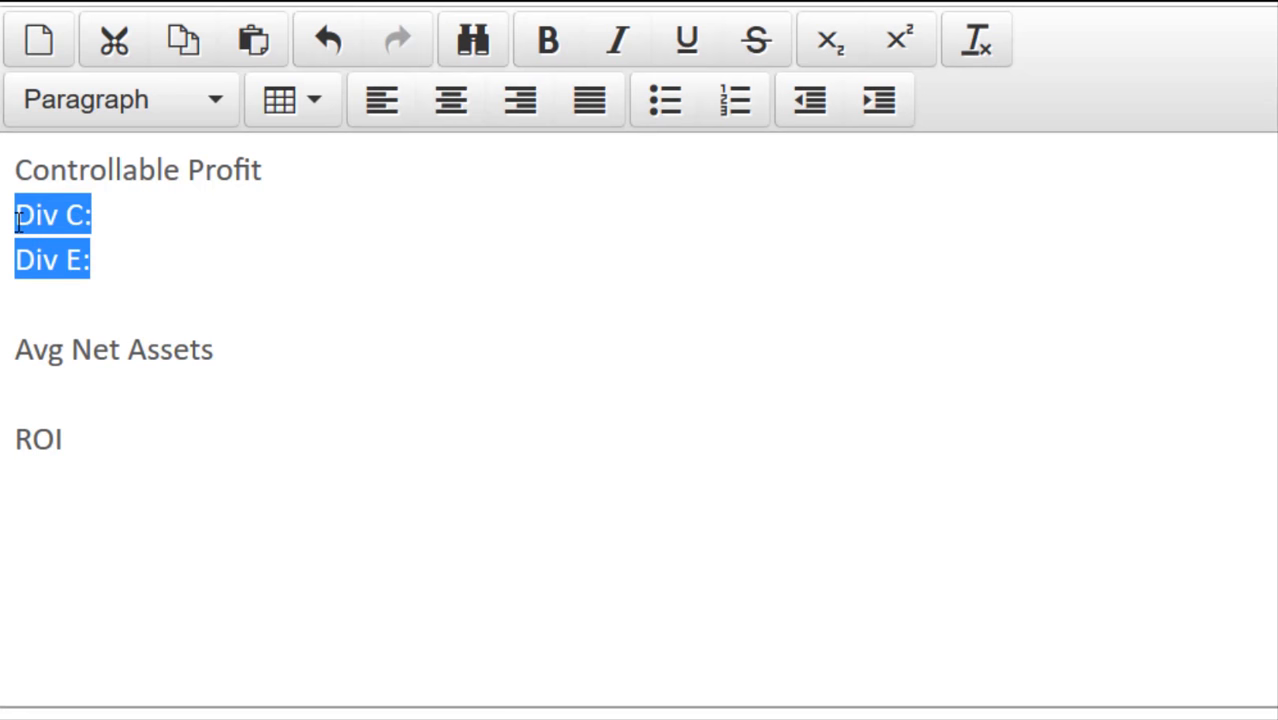
{"action": "key", "text": "ctrl+c"}
{"action": "left_click", "coordinate": [143, 399]}
{"action": "key", "text": "ctrl+v"}
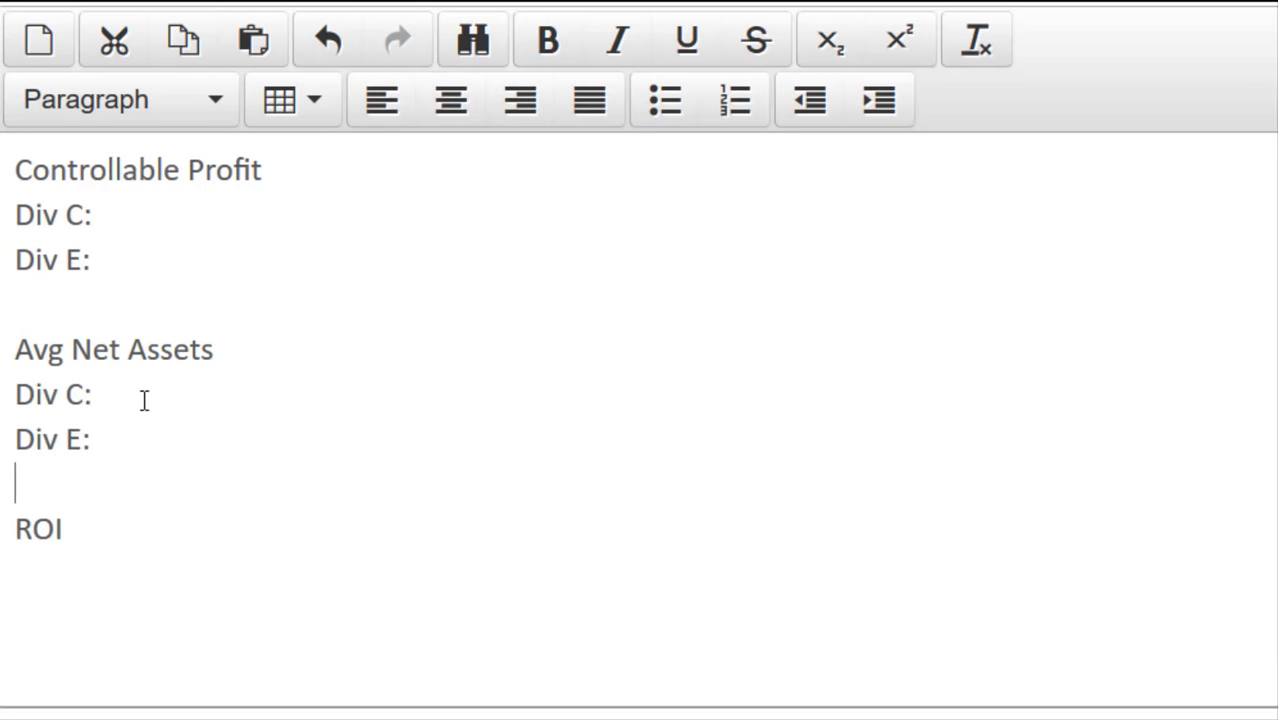
{"action": "left_click", "coordinate": [137, 546]}
{"action": "key", "text": "Return"}
{"action": "key", "text": "ctrl+v"}
{"action": "key", "text": "Return"}
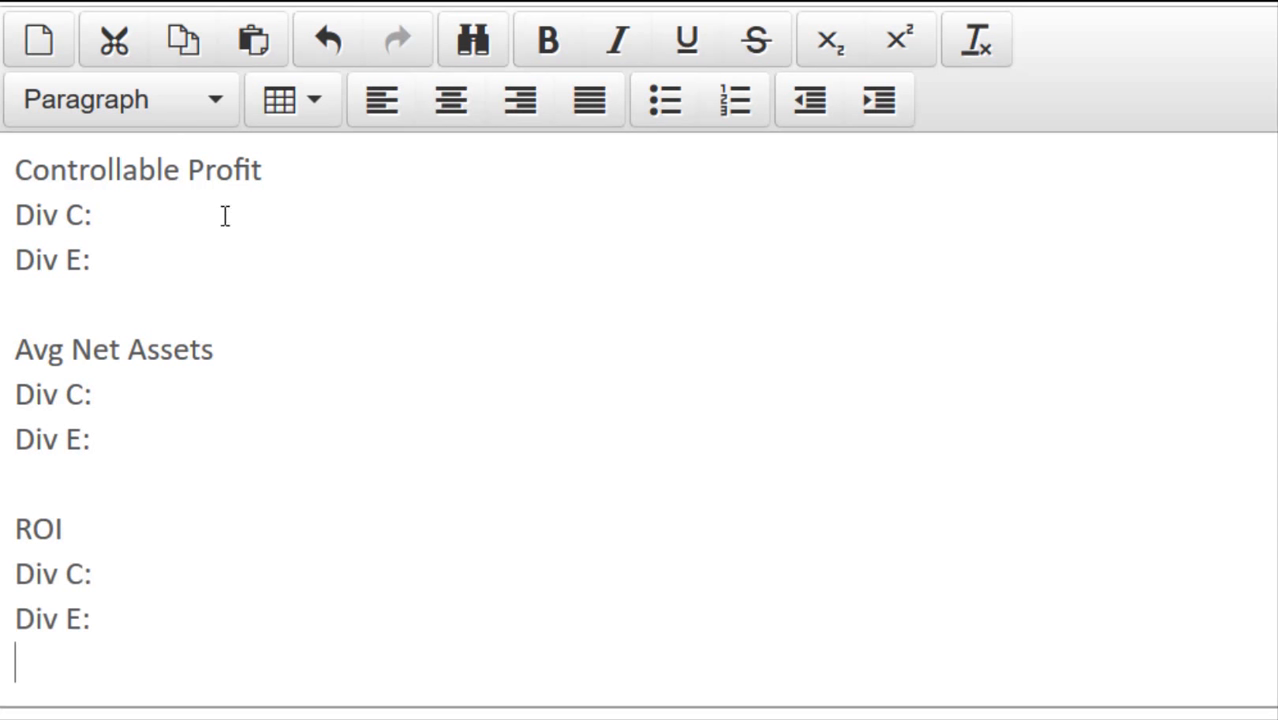
Enter Div C's controllable profit working as 1455 + (0.3*165) + 620 = 2,125.
{"action": "left_click", "coordinate": [118, 220]}
{"action": "left_click", "coordinate": [137, 230]}
{"action": "type", "text": "1455 + (0.3*165) + "}
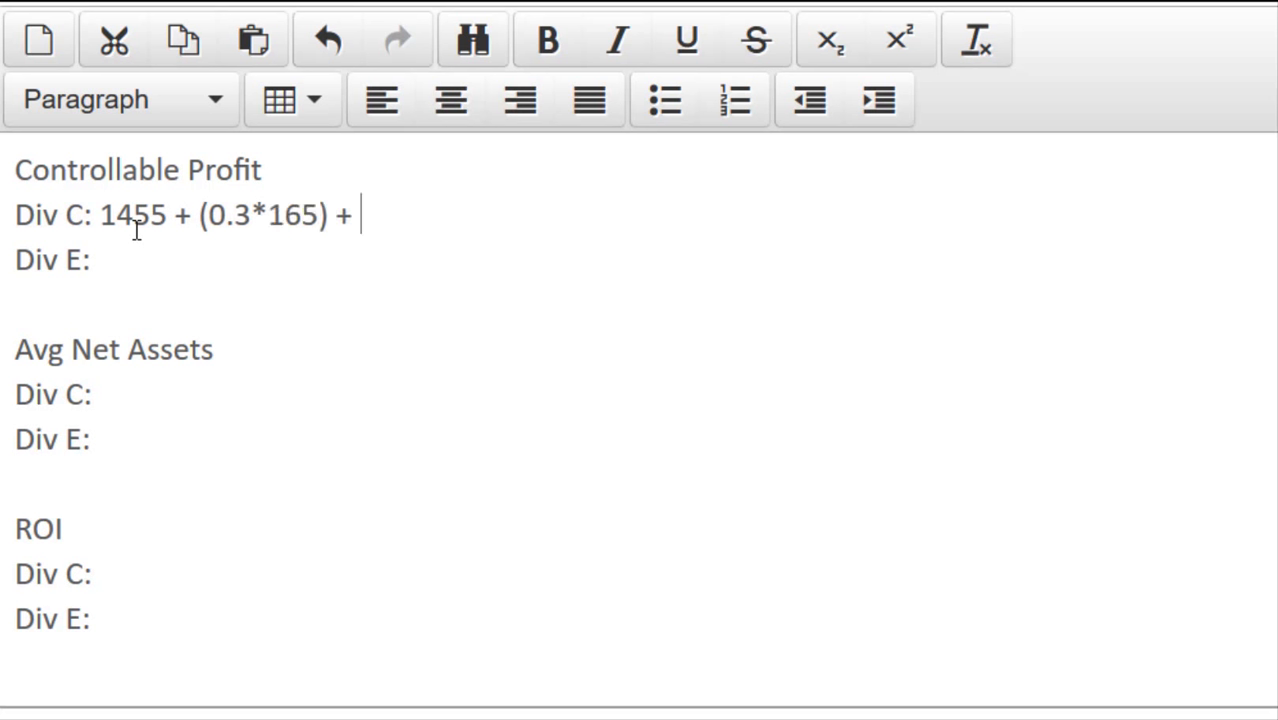
{"action": "type", "text": "620 = 2"}
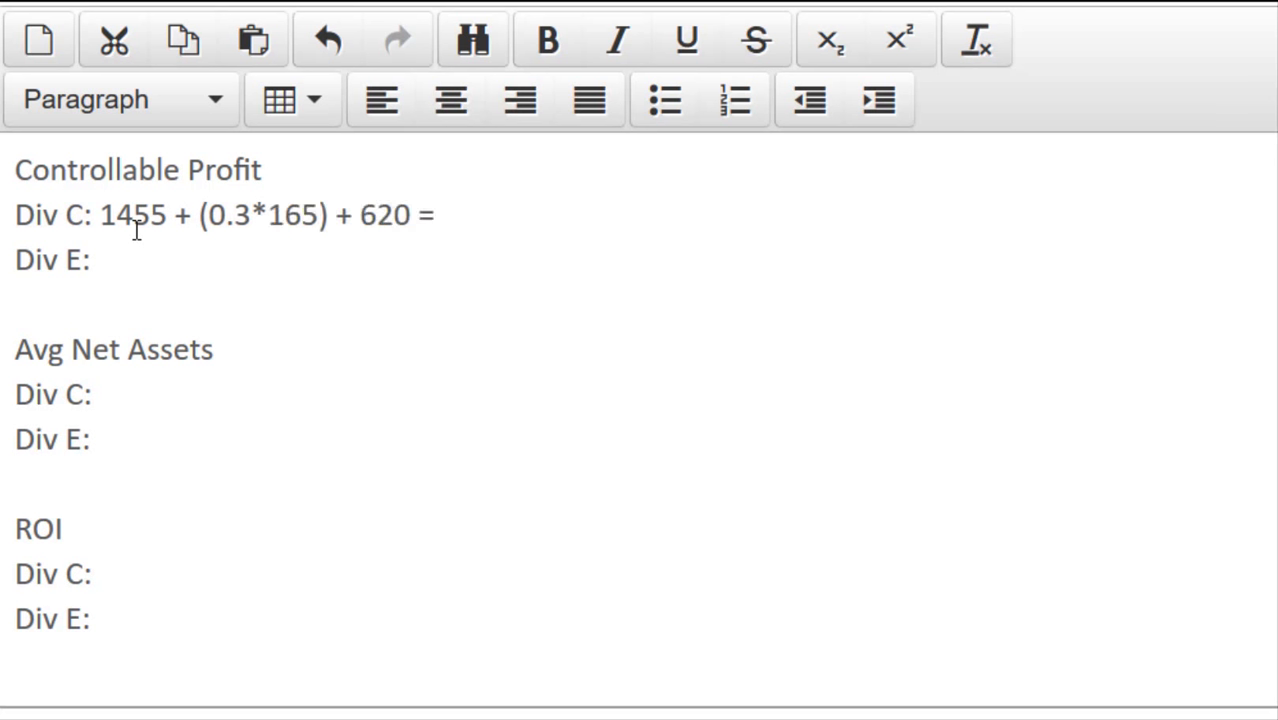
{"action": "type", "text": ",125"}
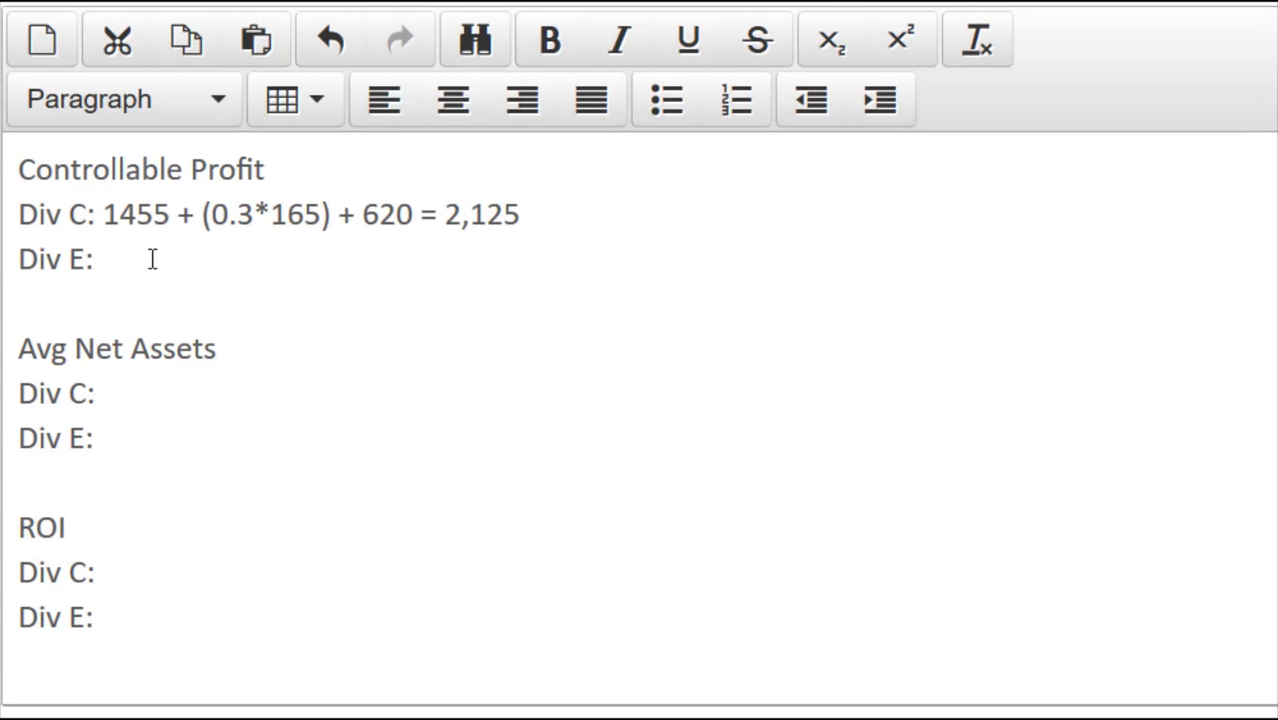
Enter Div E's controllable profit working as 3950 + (0.3*460) + 700 = 4,788.
{"action": "type", "text": "3950 + (0.3*"}
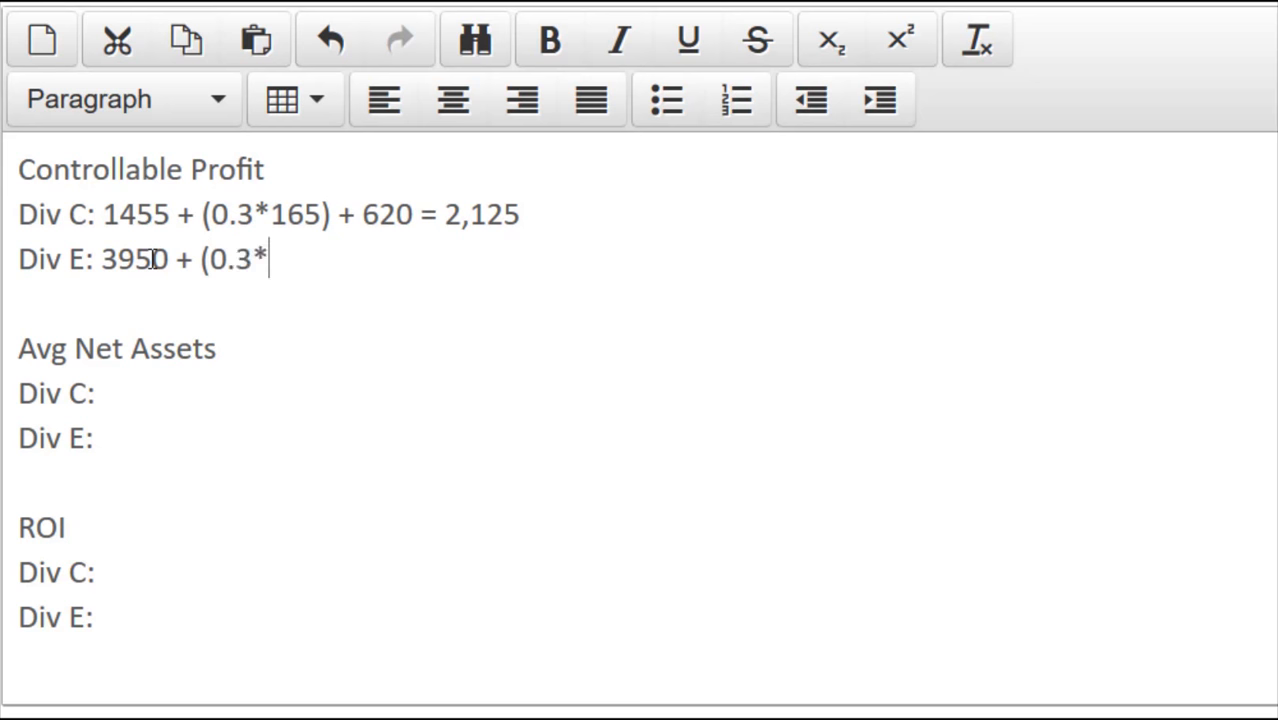
{"action": "type", "text": "460) + "}
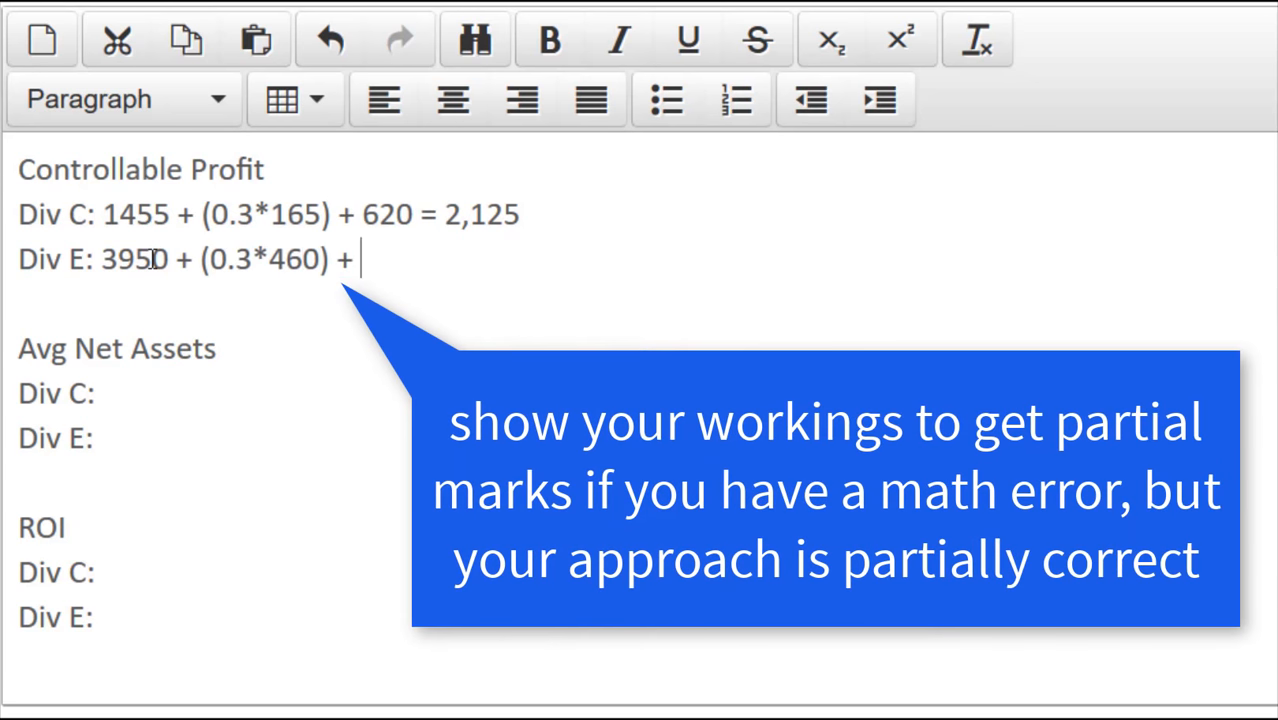
{"action": "type", "text": "700 = 4,788"}
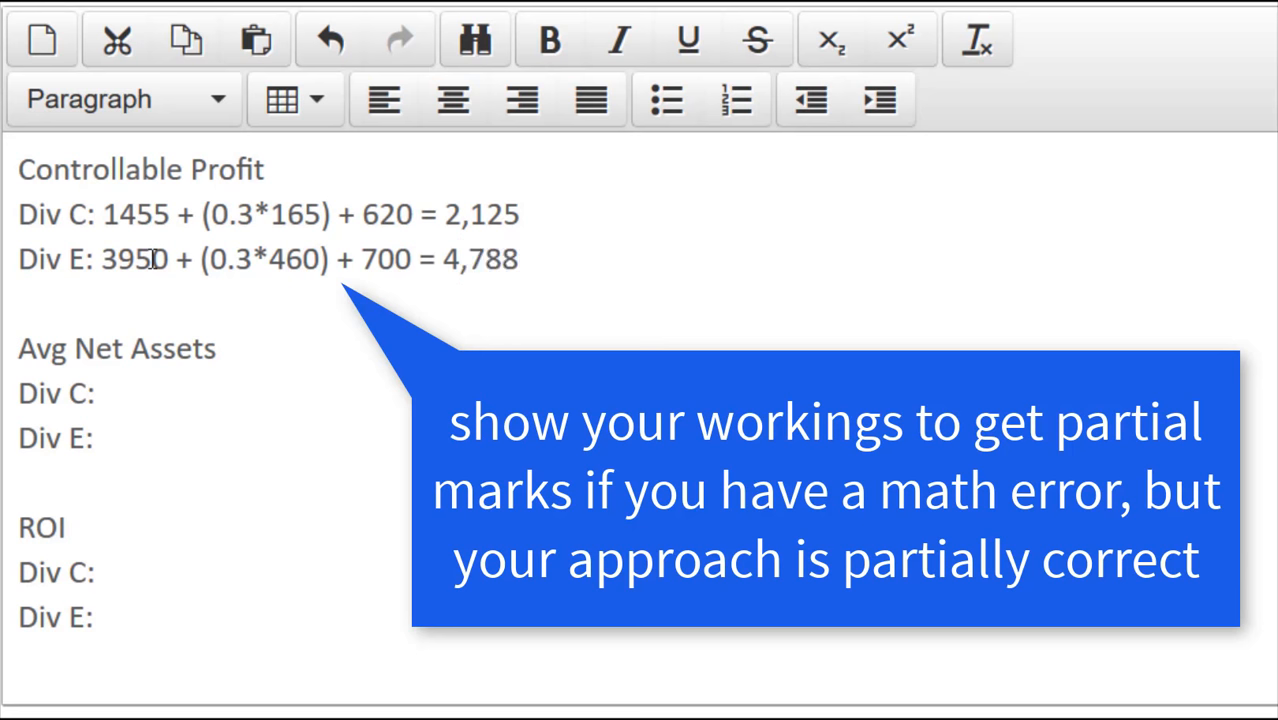
Enter the average net assets as (13+9) / 2 = 11,000 for Div C and (24+30) / 2 = 27,000 for Div E.
{"action": "left_click", "coordinate": [222, 386]}
{"action": "type", "text": "(13+9) / "}
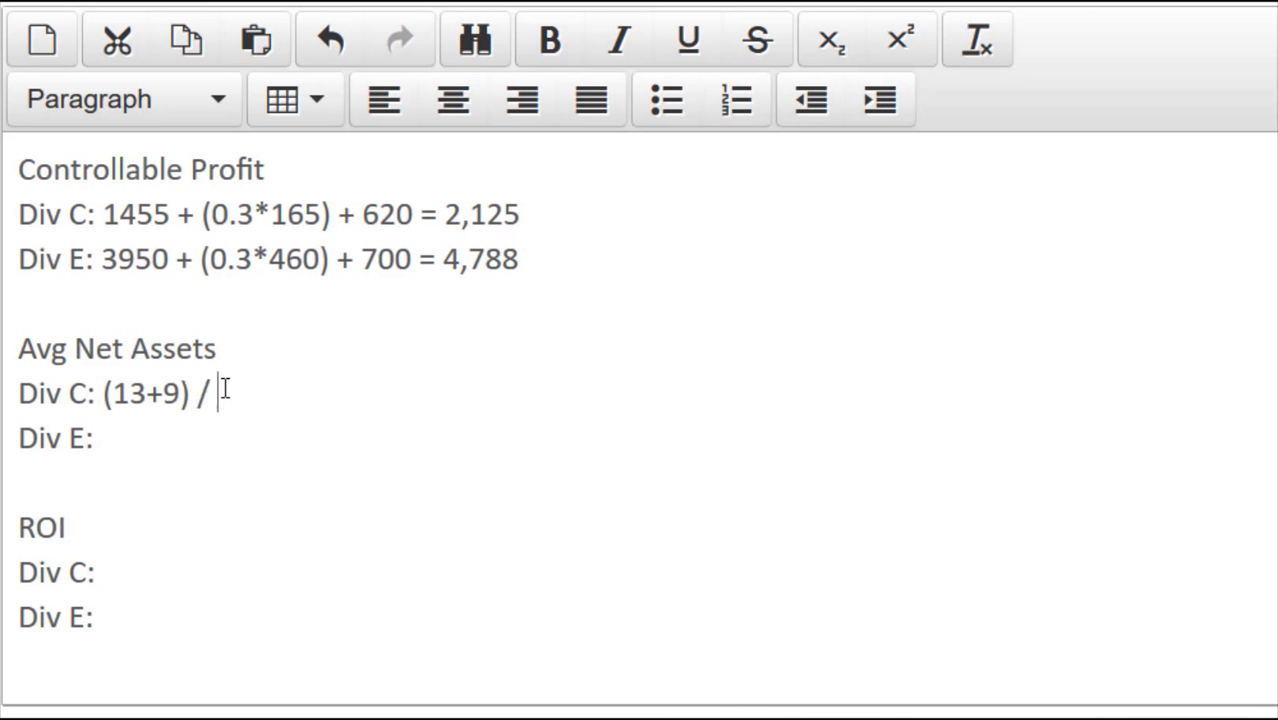
{"action": "type", "text": "2 = 11,000"}
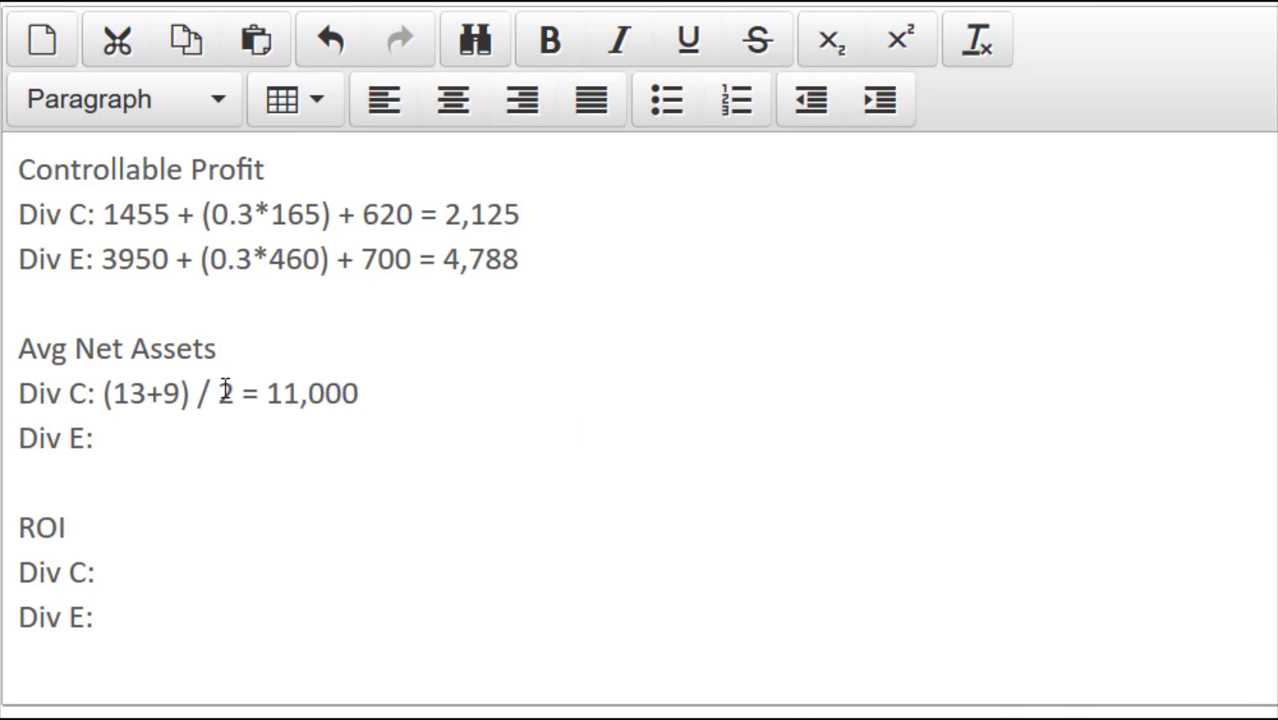
{"action": "left_click", "coordinate": [217, 437]}
{"action": "type", "text": "(24+30) / "}
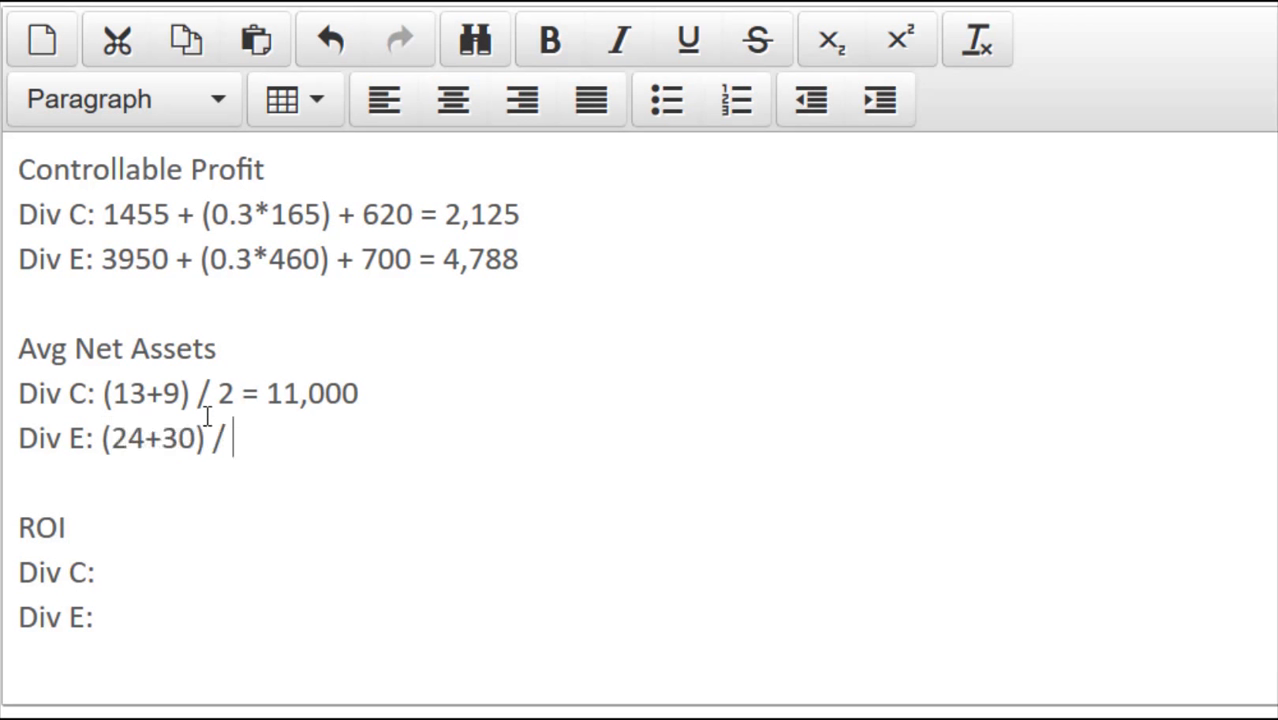
{"action": "type", "text": "2 = 27,000"}
Enter the ROI as 2,125 / 11,000 = 19.3% for Div C and 4,788 / 27,000 = 17.7% for Div E.
{"action": "left_click", "coordinate": [222, 549]}
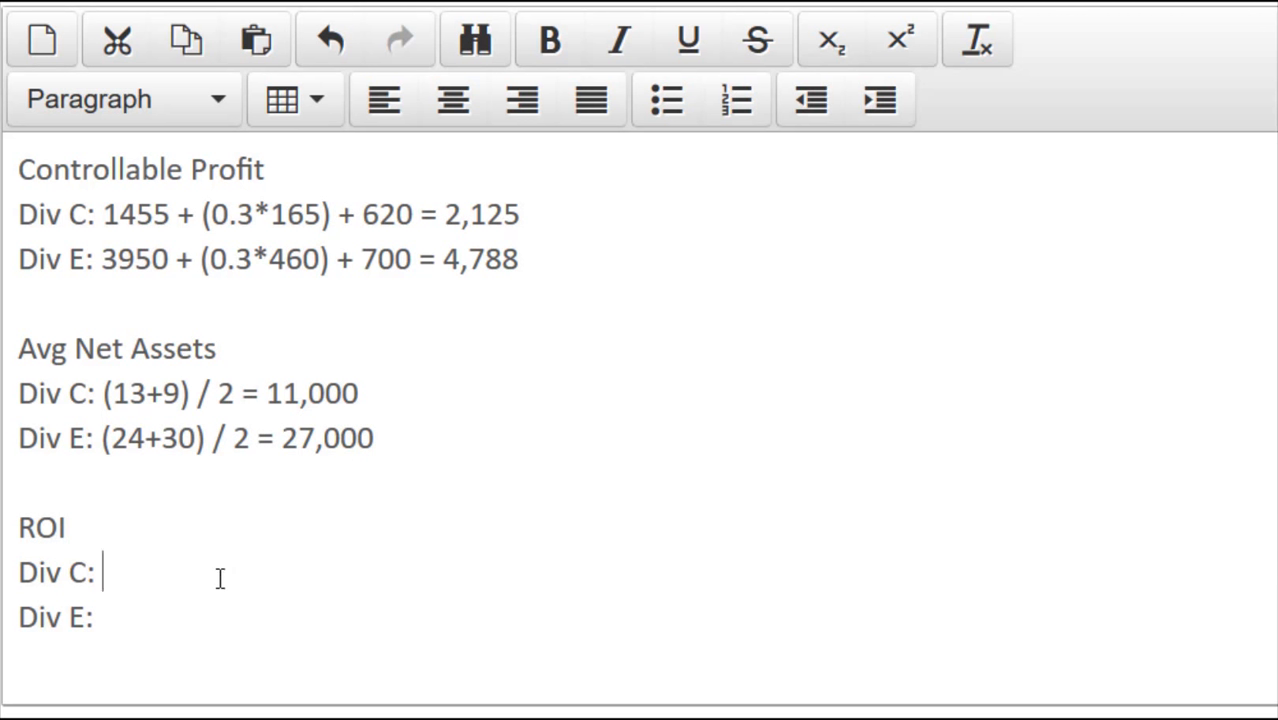
{"action": "type", "text": "2,125 / "}
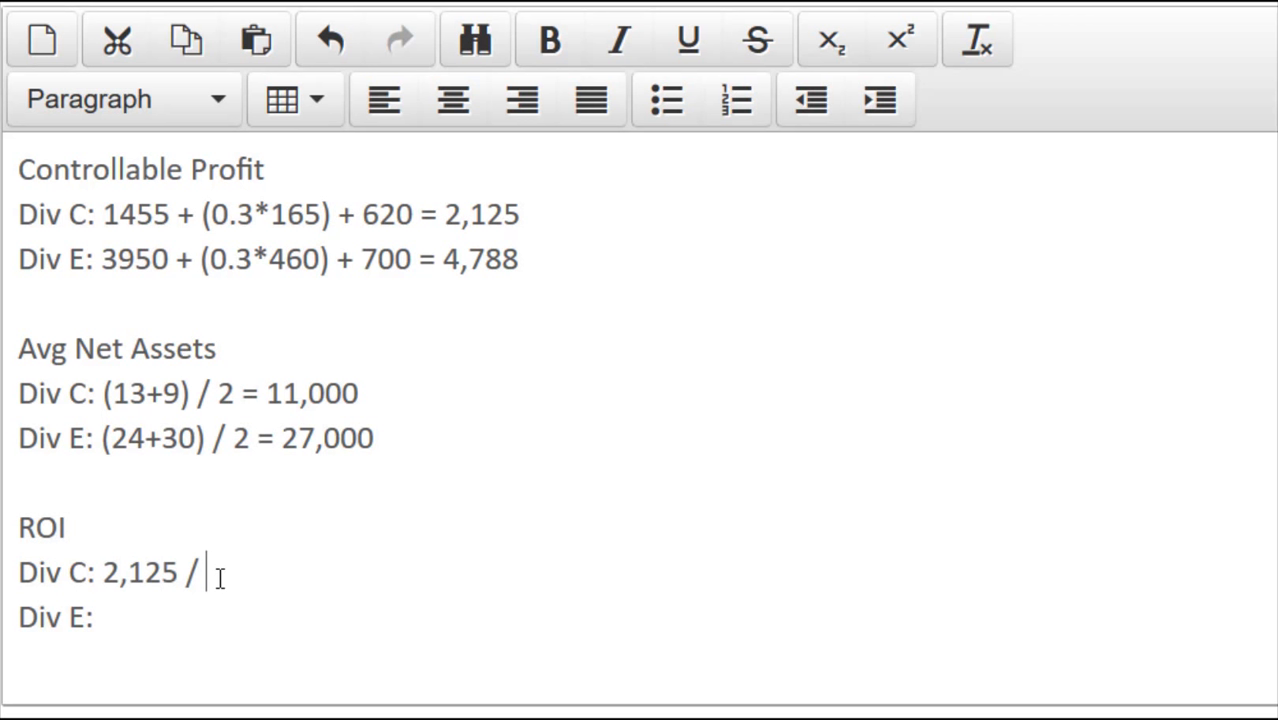
{"action": "type", "text": "11,000 = 19.3%"}
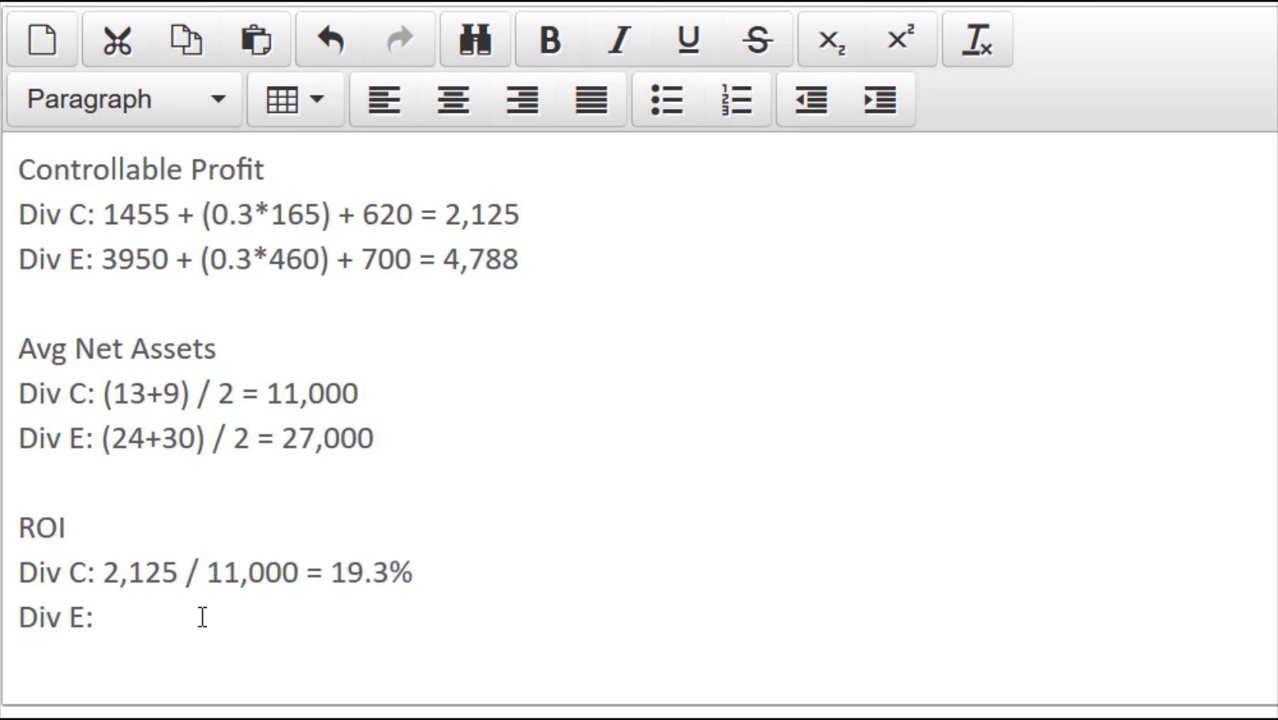
{"action": "left_click", "coordinate": [206, 603]}
{"action": "type", "text": "4,788"}
{"action": "type", "text": "27,000 "}
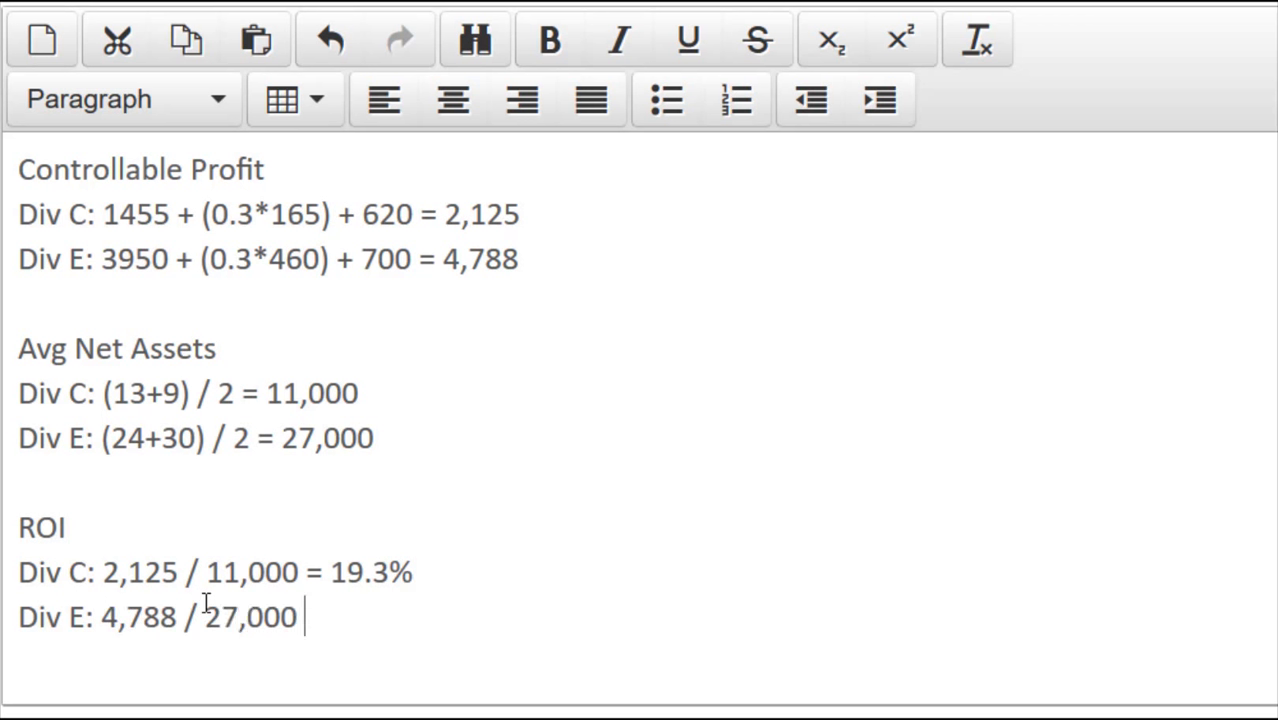
{"action": "type", "text": "= 17.7"}
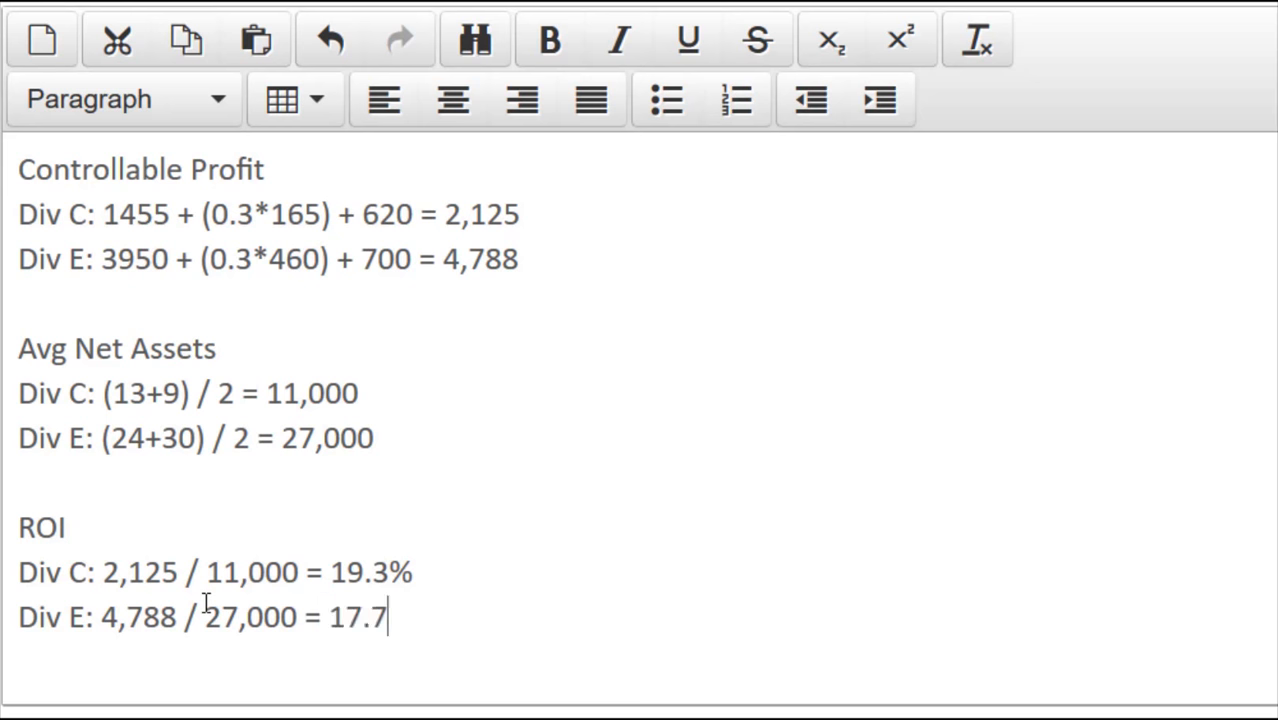
{"action": "type", "text": "%"}
Insert the heading PART A above Controllable Profit, leaving a blank line between them.
{"action": "left_click", "coordinate": [15, 172]}
{"action": "key", "text": "Return"}
{"action": "key", "text": "Return"}
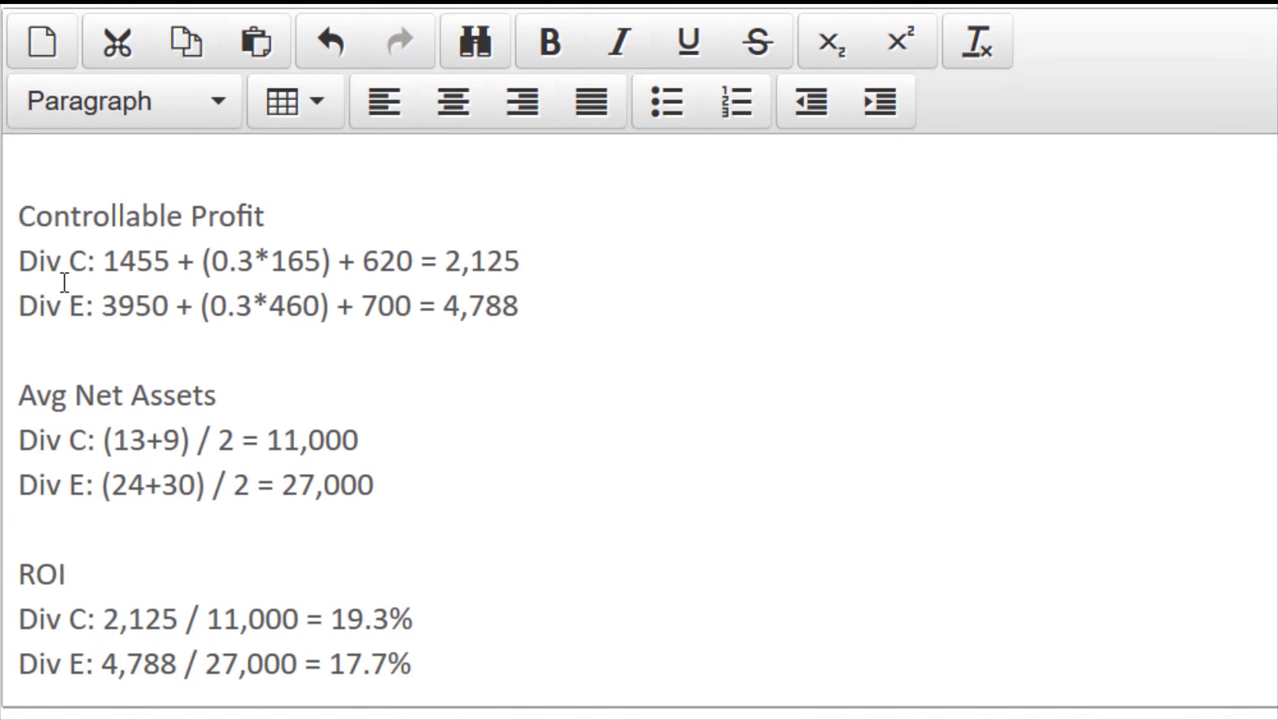
{"action": "key", "text": "Up"}
{"action": "key", "text": "Up"}
{"action": "type", "text": "PART A"}
Add the heading PART B well below the ROI workings, separated from them by a block of blank lines.
{"action": "key", "text": "Down"}
{"action": "key", "text": "Down"}
{"action": "key", "text": "Down"}
{"action": "key", "text": "Down"}
{"action": "key", "text": "Down"}
{"action": "key", "text": "Down"}
{"action": "key", "text": "Down"}
{"action": "key", "text": "Down"}
{"action": "key", "text": "Down"}
{"action": "key", "text": "Down"}
{"action": "key", "text": "Down"}
{"action": "key", "text": "Down"}
{"action": "key", "text": "Down"}
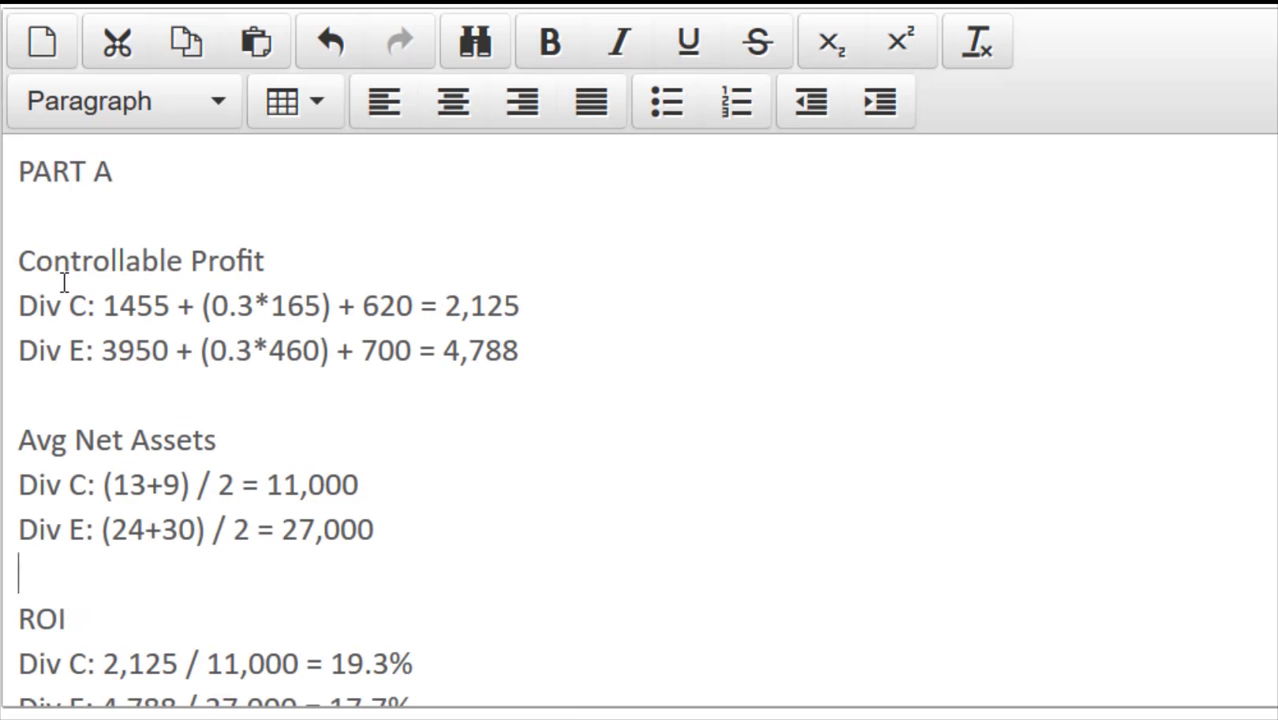
{"action": "key", "text": "Return"}
{"action": "key", "text": "Return"}
{"action": "key", "text": "Return"}
{"action": "key", "text": "Return"}
{"action": "key", "text": "Return"}
{"action": "key", "text": "Return"}
{"action": "key", "text": "Return"}
{"action": "key", "text": "Return"}
{"action": "key", "text": "Return"}
{"action": "key", "text": "Return"}
{"action": "key", "text": "Return"}
{"action": "key", "text": "Return"}
{"action": "key", "text": "Return"}
{"action": "key", "text": "Return"}
{"action": "key", "text": "Return"}
{"action": "key", "text": "Return"}
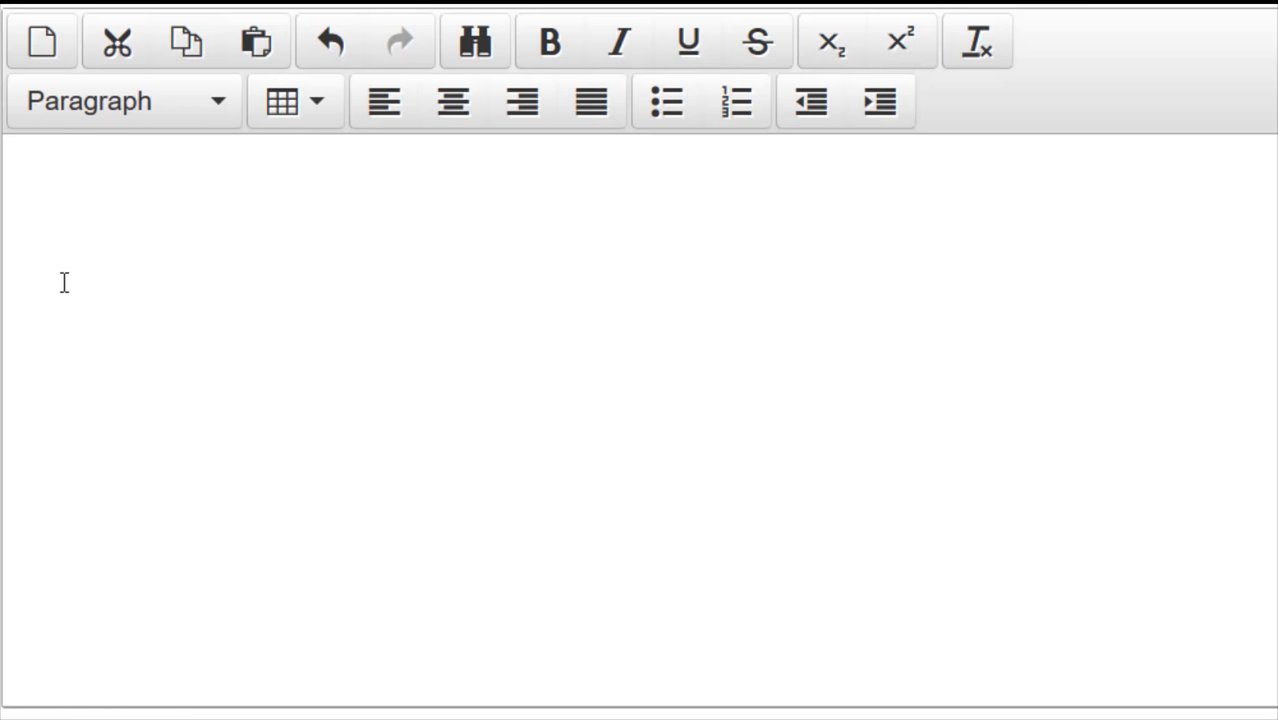
{"action": "key", "text": "Up"}
{"action": "key", "text": "Up"}
{"action": "key", "text": "Up"}
{"action": "key", "text": "Up"}
{"action": "type", "text": "PART B"}
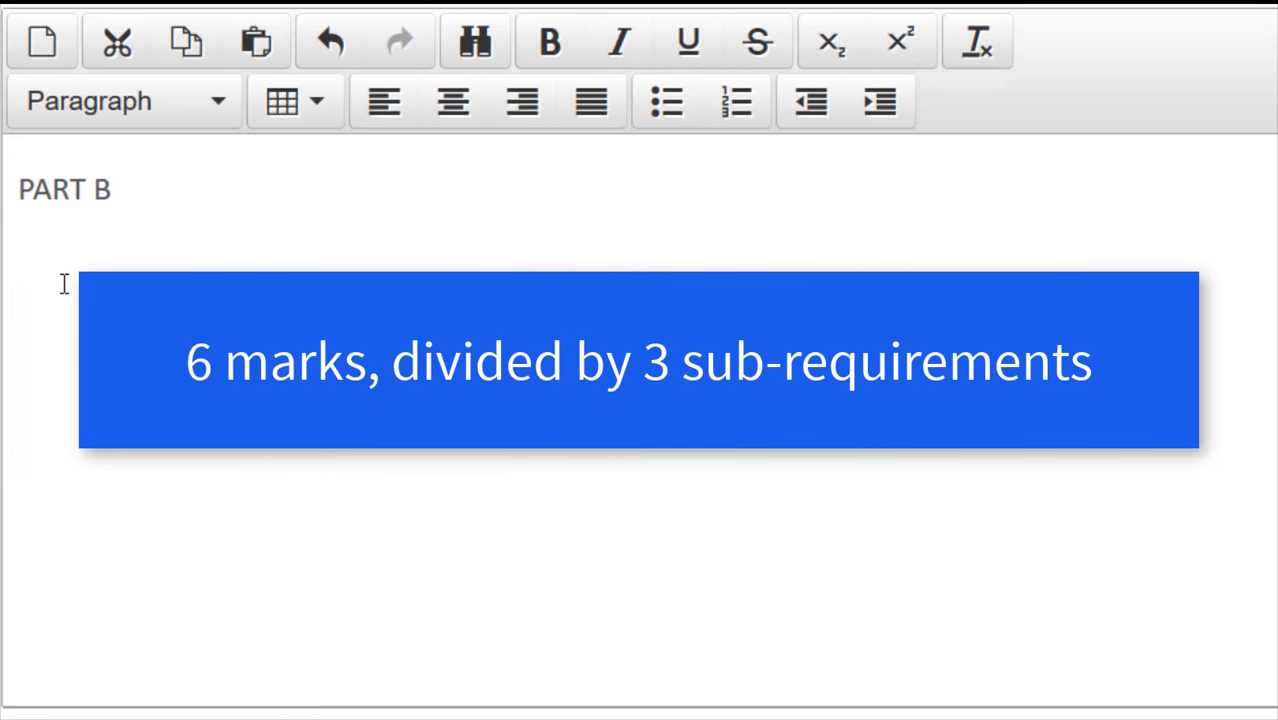
Add the subheadings PERFORMANCE, REASONS DIFFERENT and IMPACT ON BEHAVIOR under PART B, spaced by blank lines.
{"action": "type", "text": "P"}
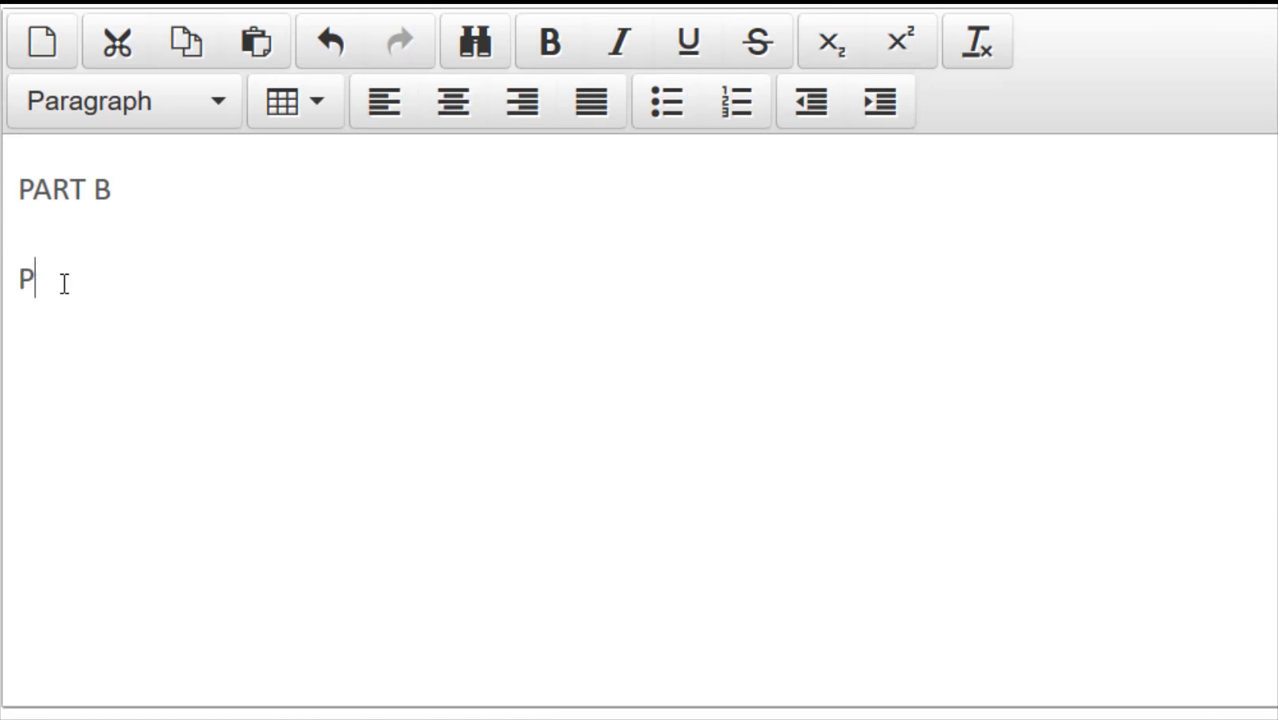
{"action": "type", "text": "ERFORMANCE"}
{"action": "key", "text": "Return"}
{"action": "key", "text": "Return"}
{"action": "type", "text": "REASONS DIFFERENT"}
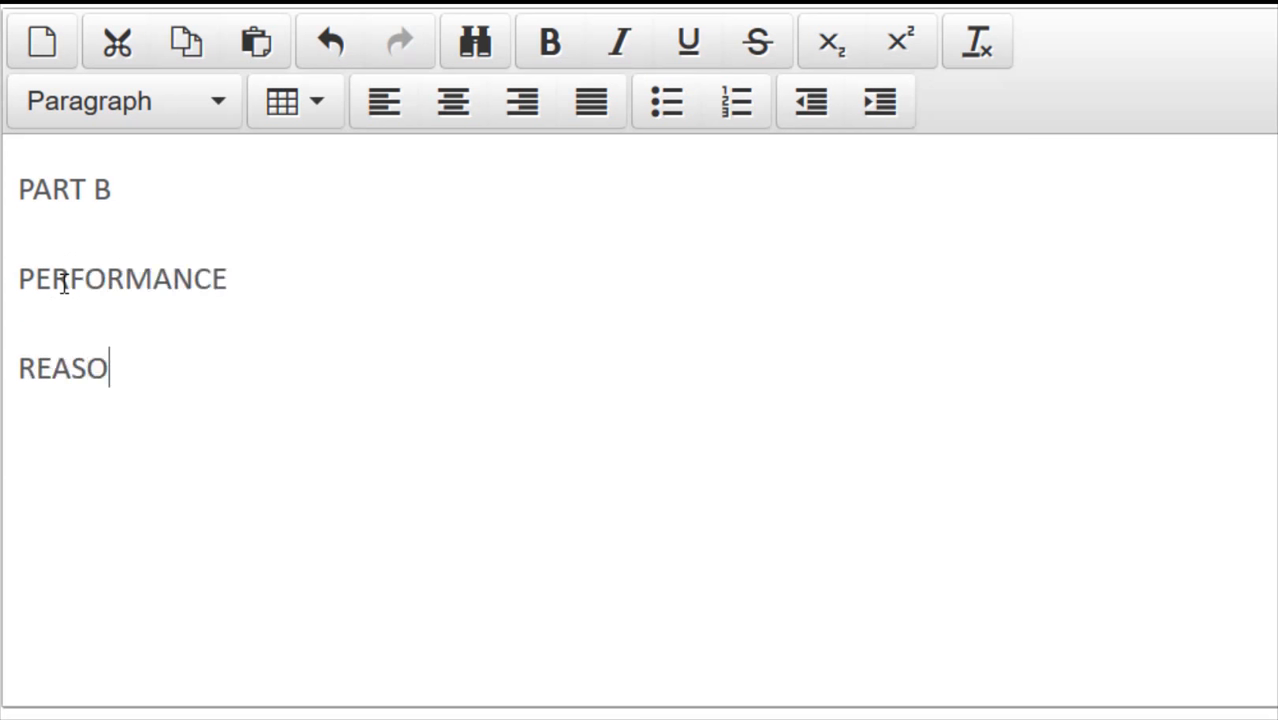
{"action": "key", "text": "Return"}
{"action": "key", "text": "Return"}
{"action": "type", "text": "IMPACT ON"}
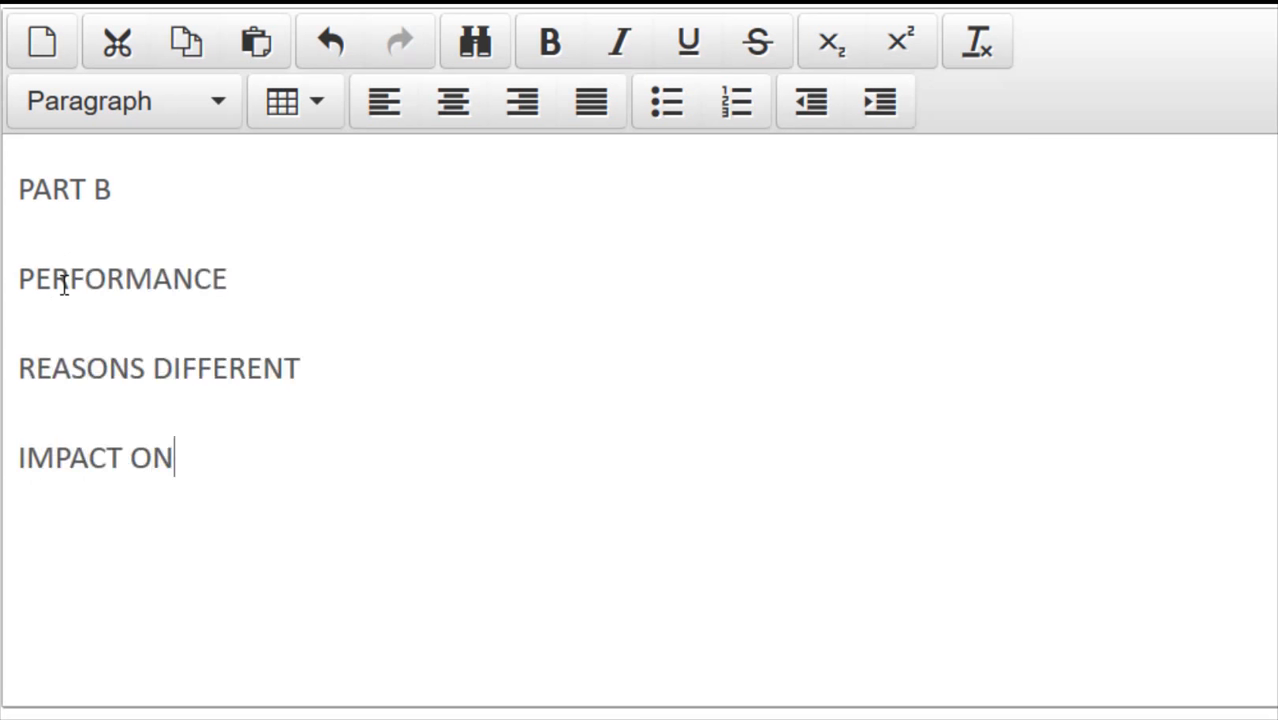
{"action": "type", "text": " BEHAVIOR"}
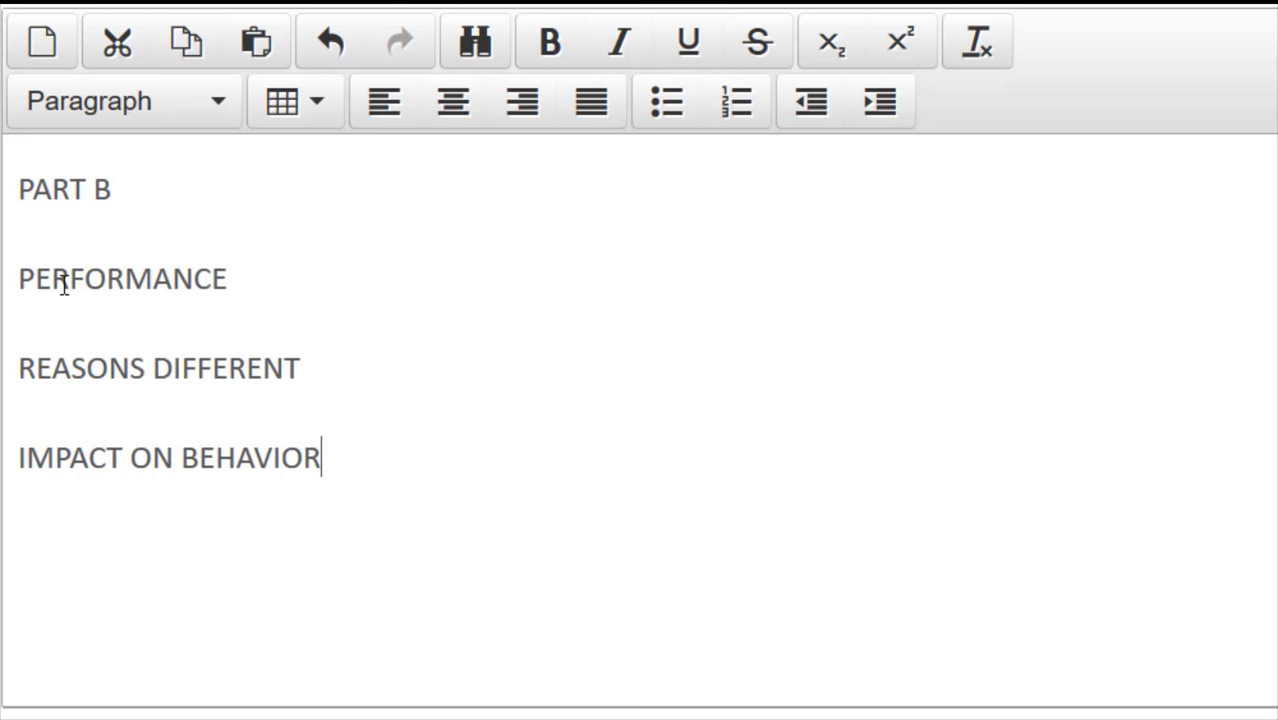
Under PERFORMANCE, write that Div C has slightly beat the target of 18% at 19.3% and Div E is slightly under target at 17.7%.
{"action": "key", "text": "Up"}
{"action": "key", "text": "Up"}
{"action": "key", "text": "Return"}
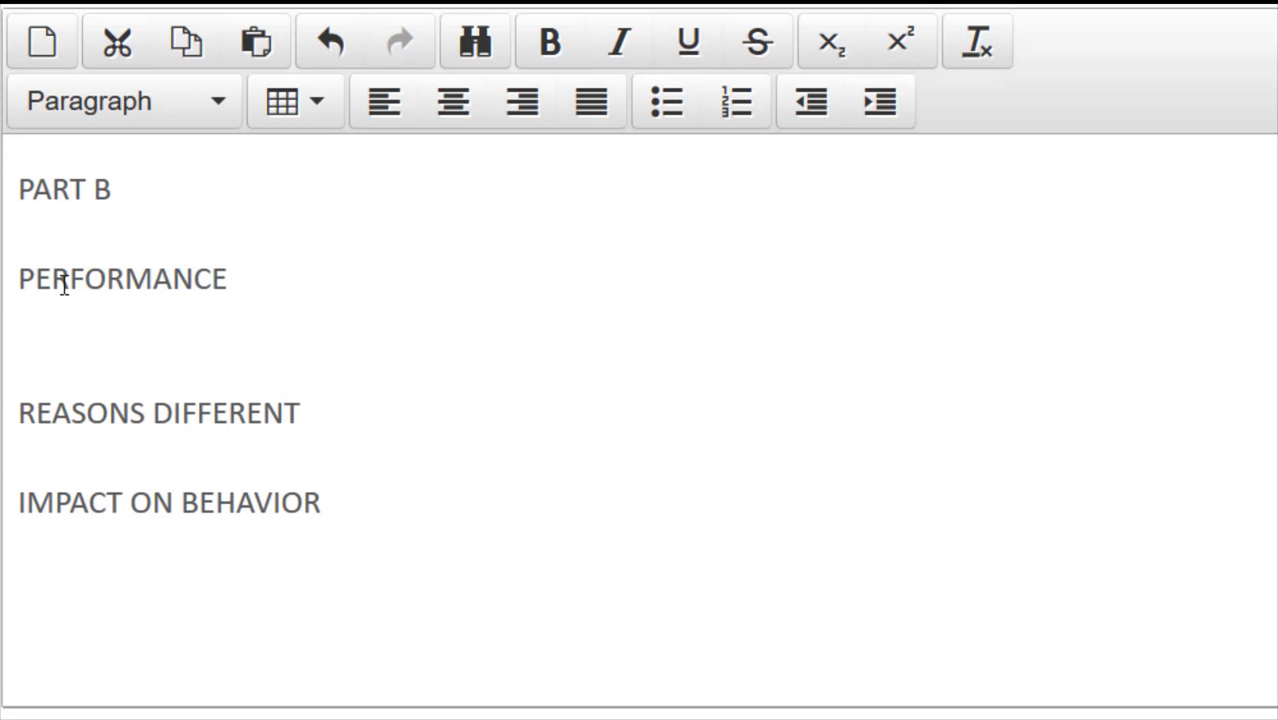
{"action": "type", "text": "Div V"}
{"action": "key", "text": "BackSpace"}
{"action": "key", "text": "BackSpace"}
{"action": "type", "text": "C has slig"}
{"action": "type", "text": "htly beat the target of 18"}
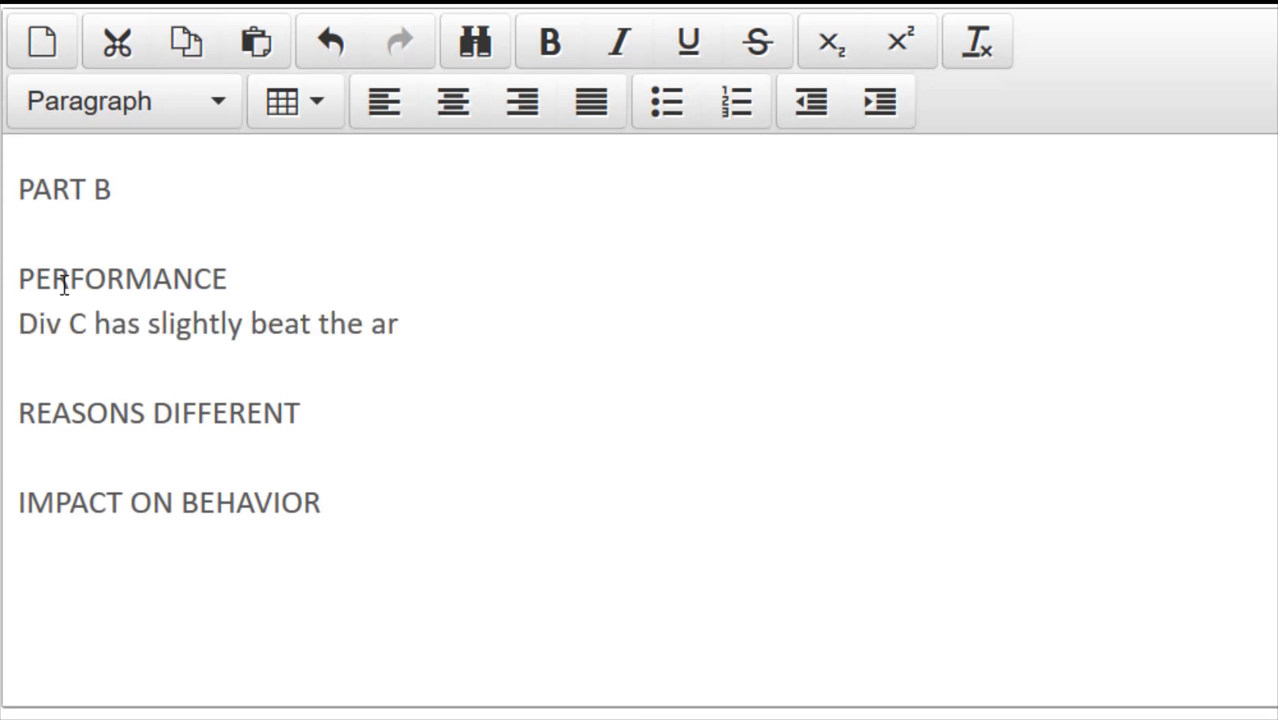
{"action": "type", "text": "% at 19"}
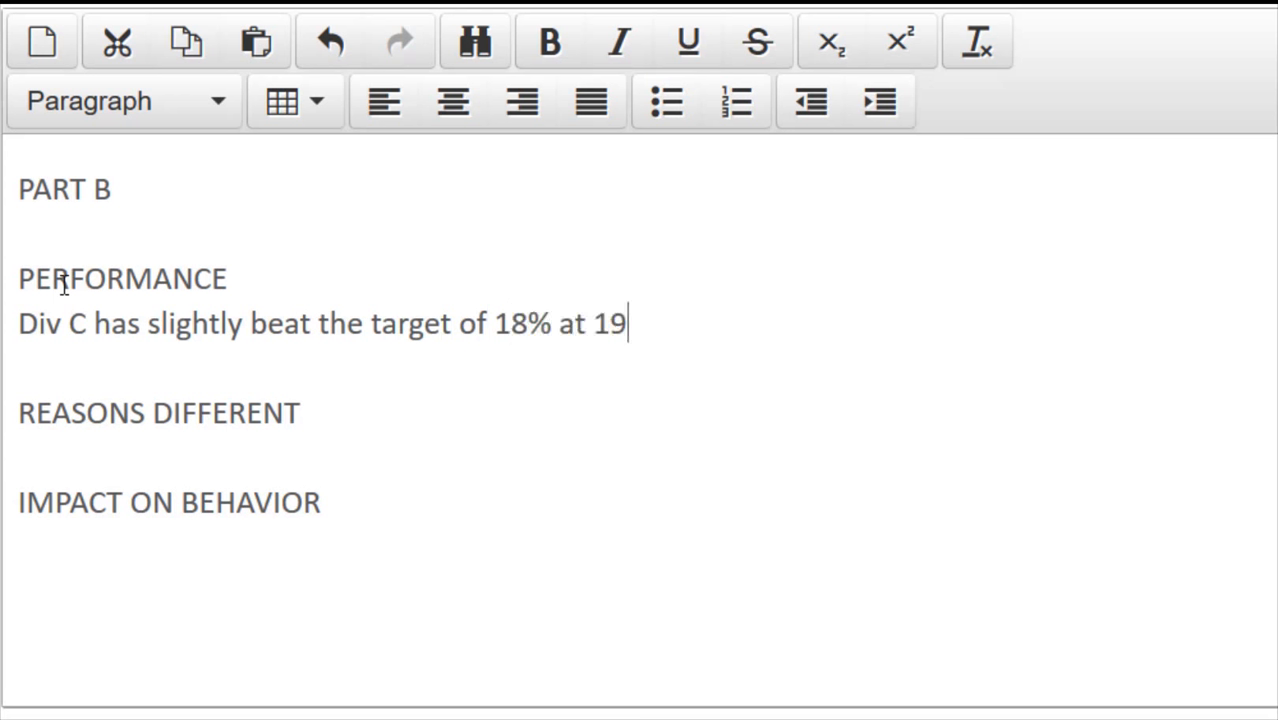
{"action": "type", "text": ".3%; Div"}
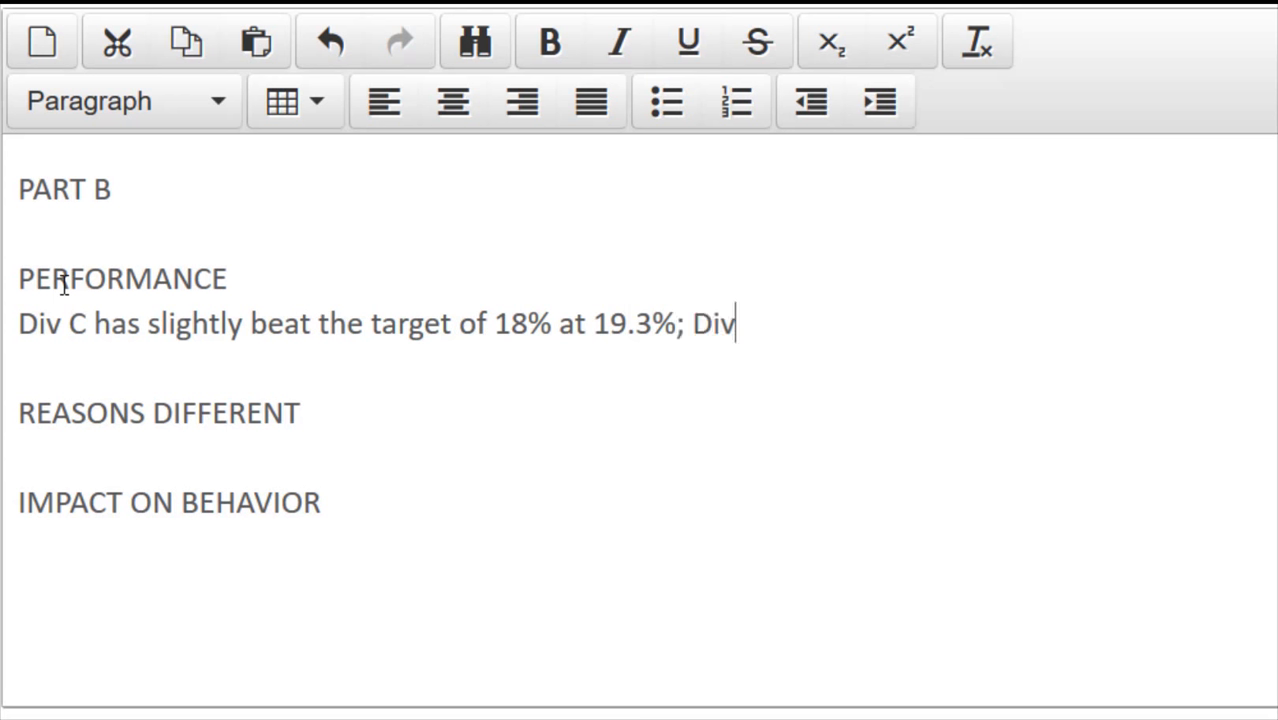
{"action": "type", "text": " E is slightly under targ"}
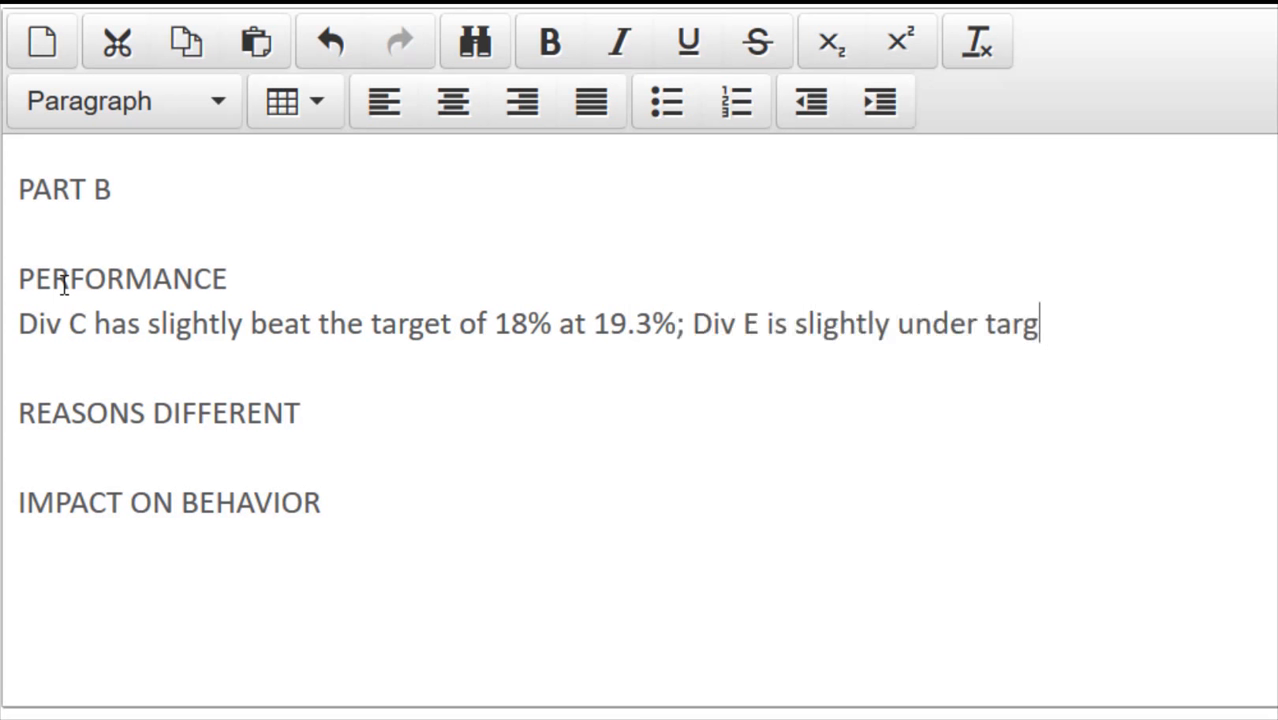
{"action": "type", "text": "et at 17.7%"}
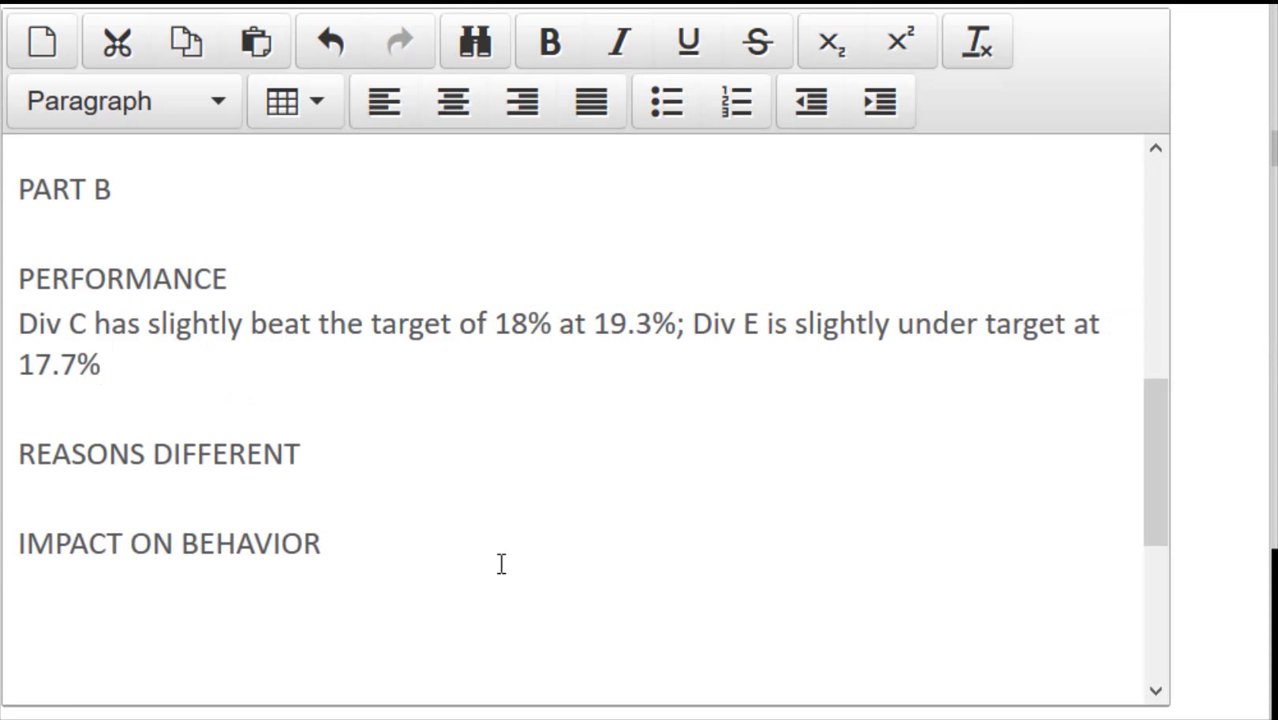
Continue the PERFORMANCE paragraph by stating that the manager at C will get a bonus and the manager at E won't get one.
{"action": "type", "text": ". Manager at C wil"}
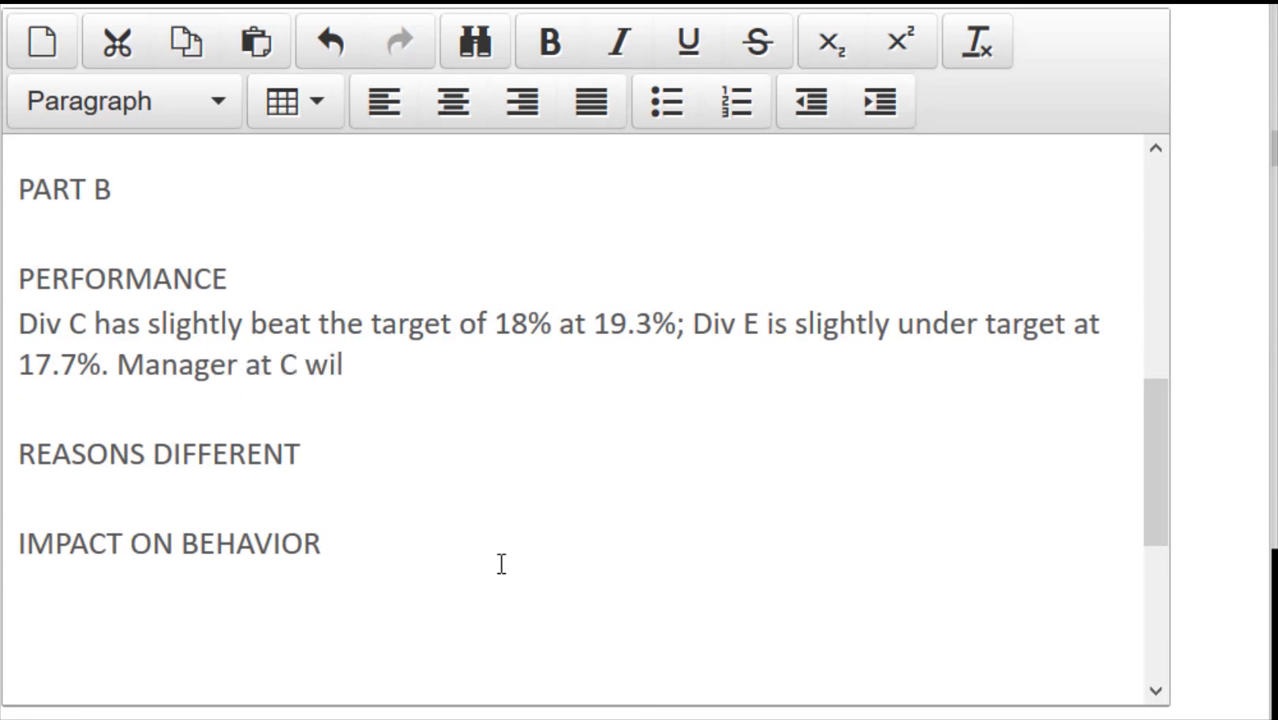
{"action": "type", "text": "l get a bonusl; manager"}
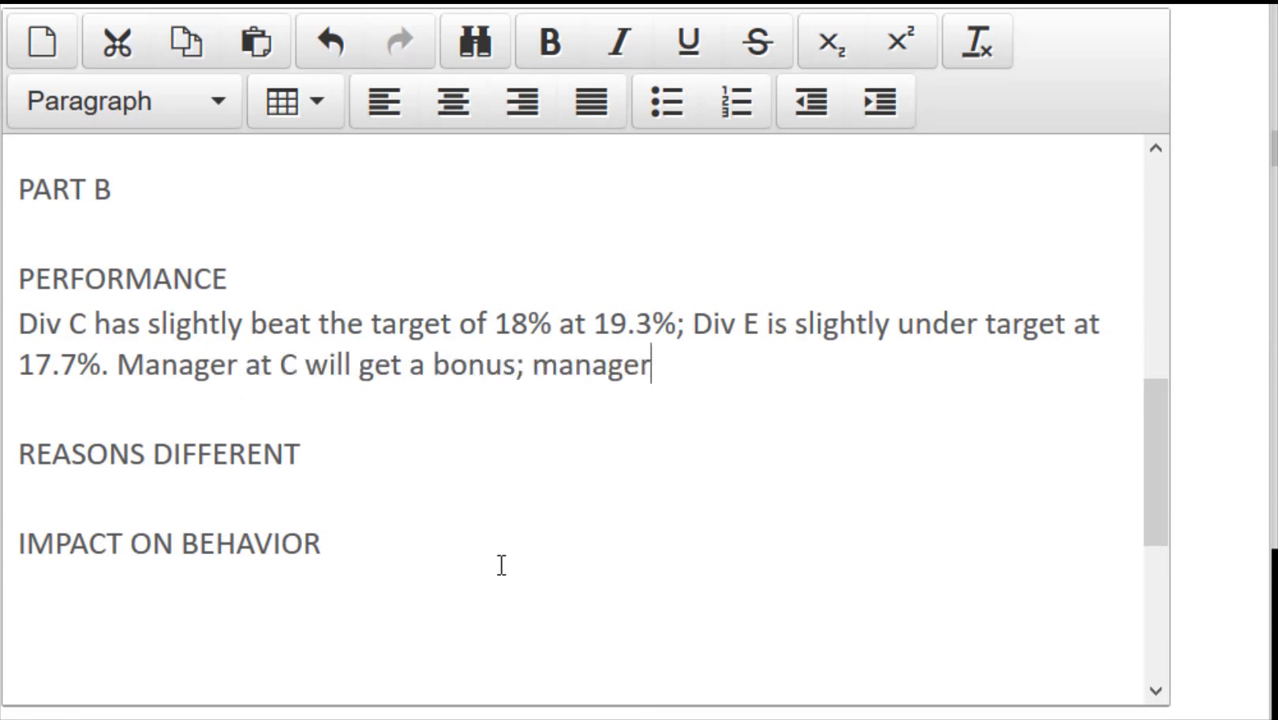
{"action": "type", "text": " at E won't get one. "}
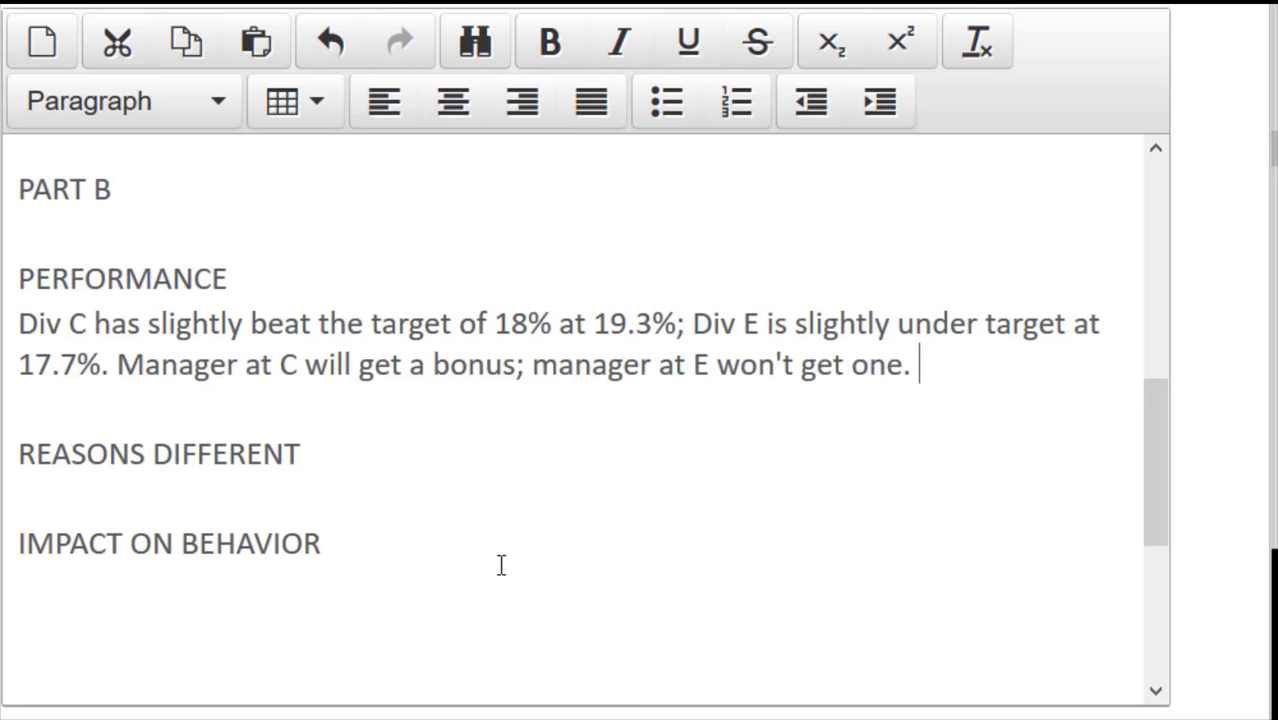
Add to PERFORMANCE that this is a 1-dimensional view and other metrics, like non-$ KPIs, could be included in the performance review.
{"action": "type", "text": "However, this is a 1-dimensional v"}
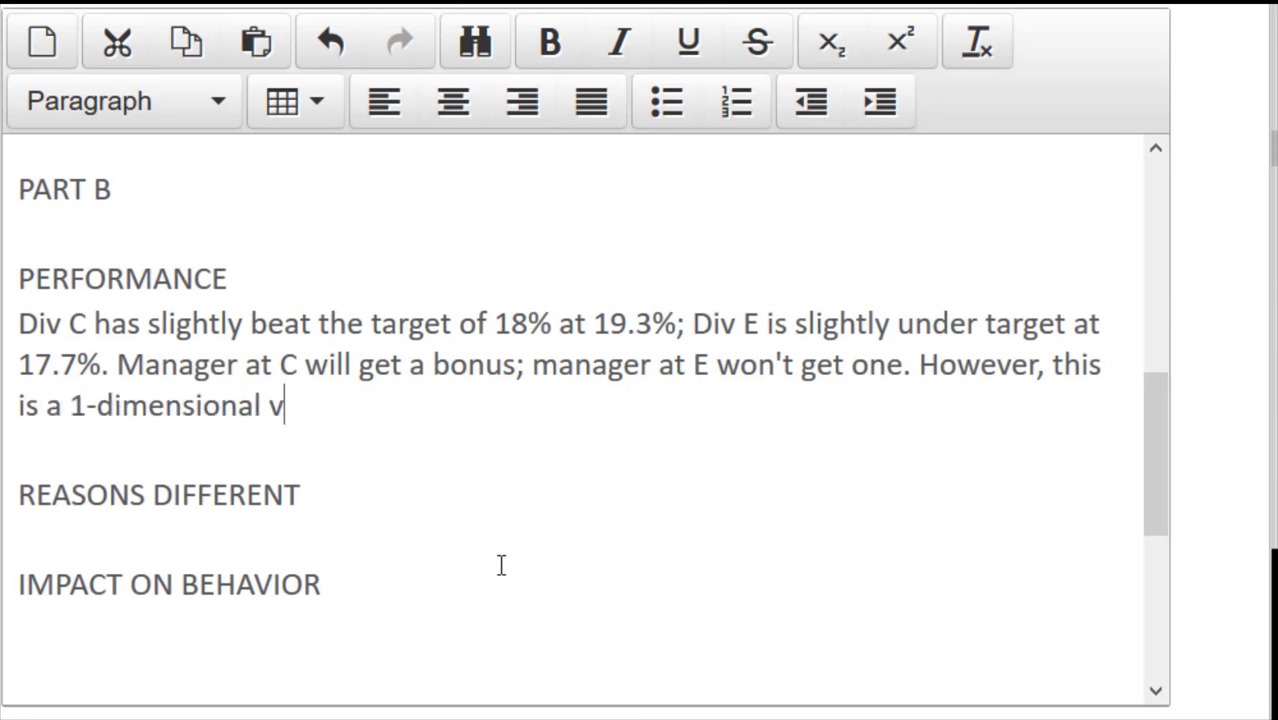
{"action": "type", "text": "iew of performance--"}
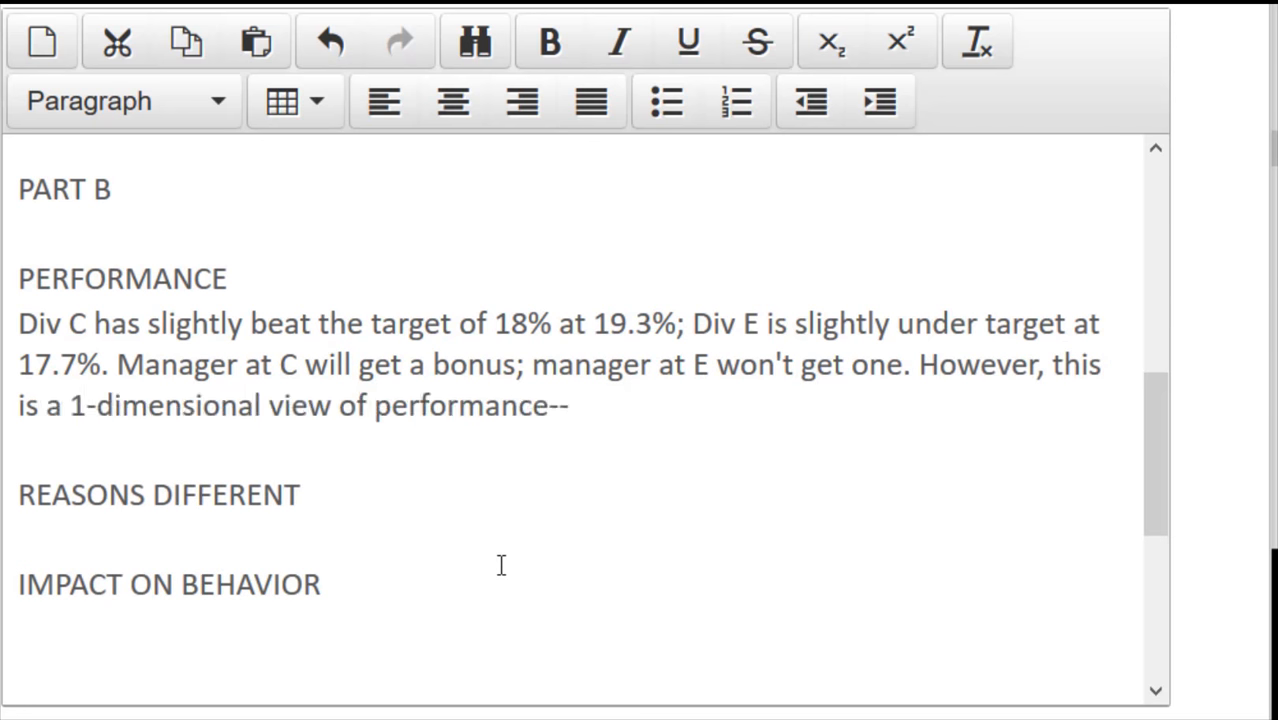
{"action": "type", "text": "other metics, like non"}
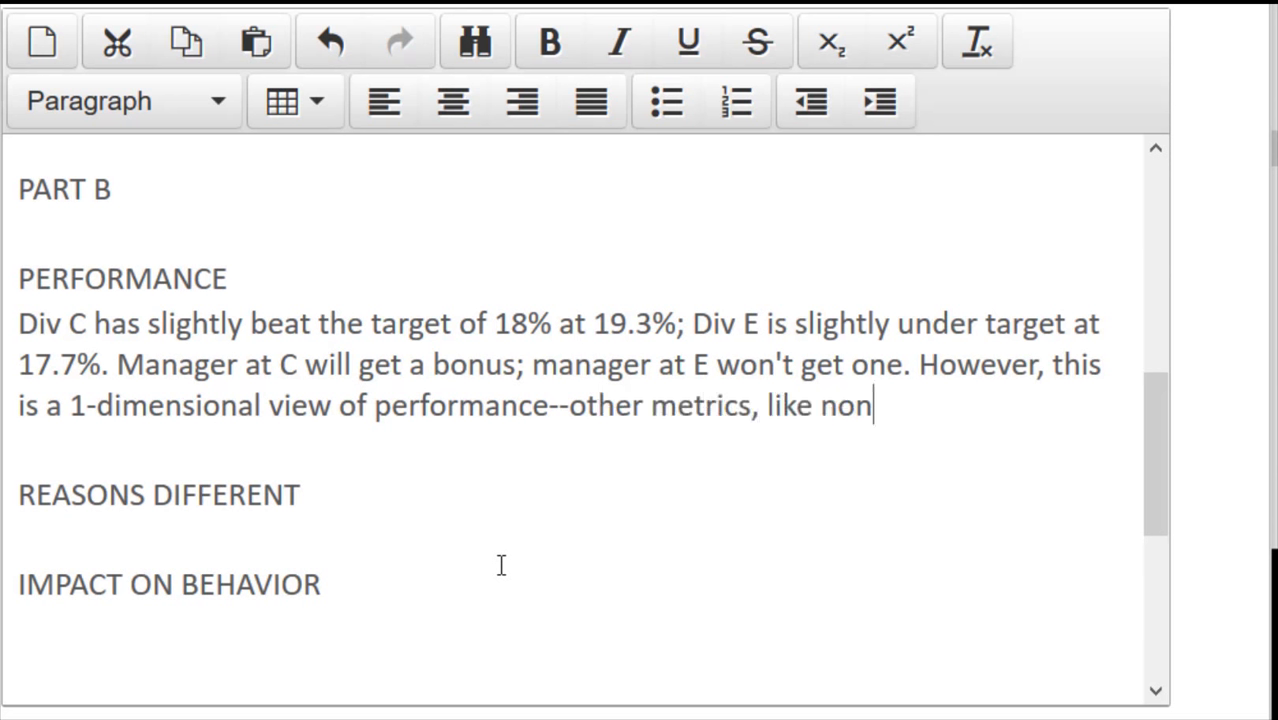
{"action": "type", "text": "-$ KPIs, could be included i"}
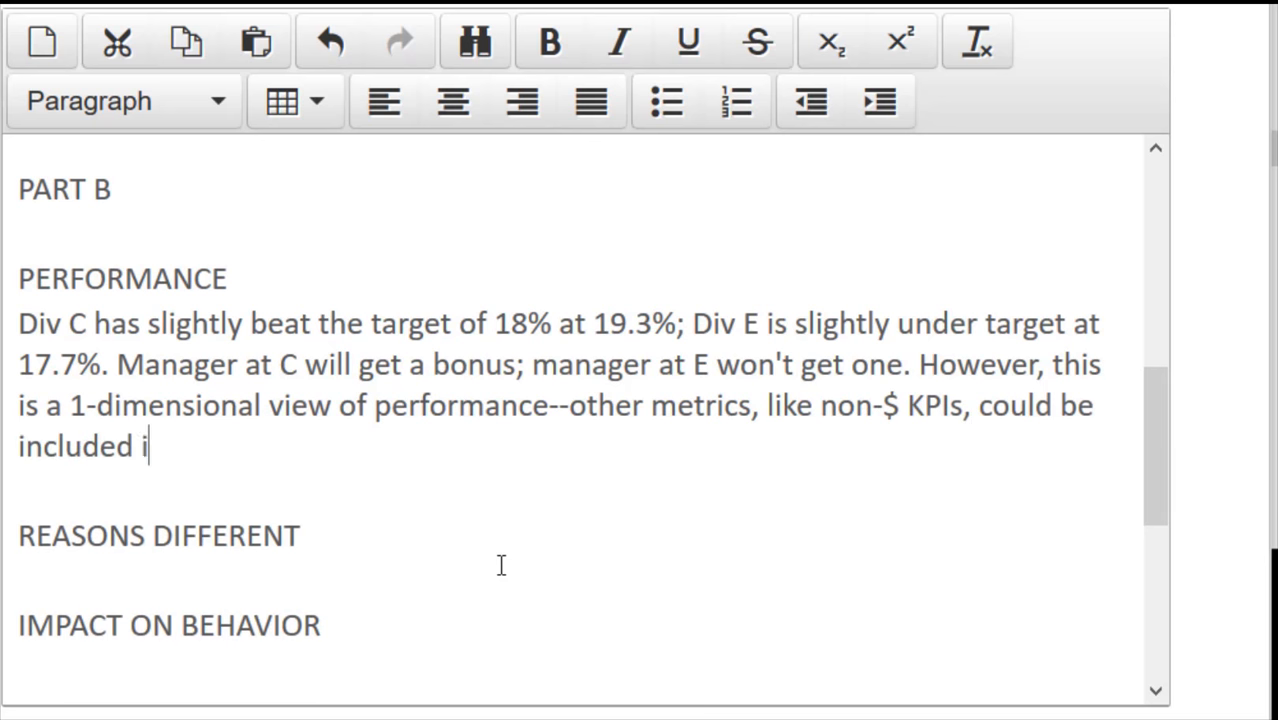
{"action": "type", "text": "n the performance review."}
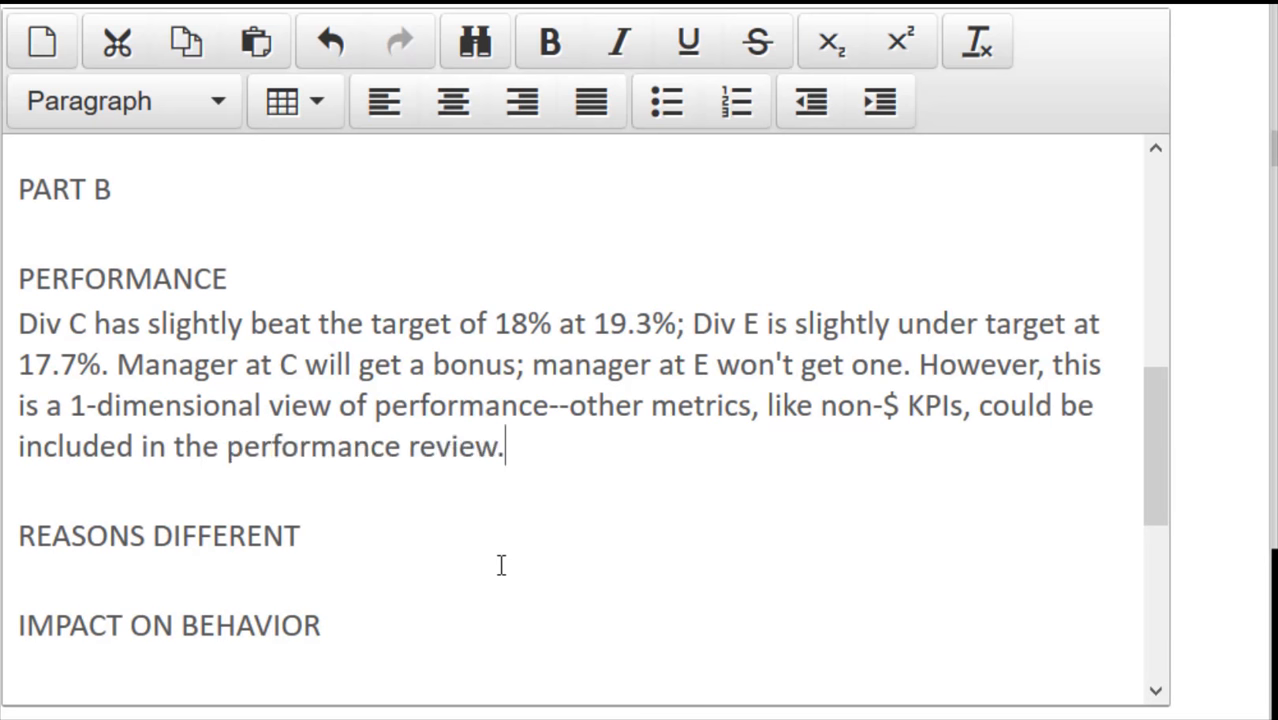
Add the subheadings Depreciation, Investments and Industry under REASONS DIFFERENT, separated by blank lines.
{"action": "key", "text": "Down"}
{"action": "key", "text": "Down"}
{"action": "key", "text": "Return"}
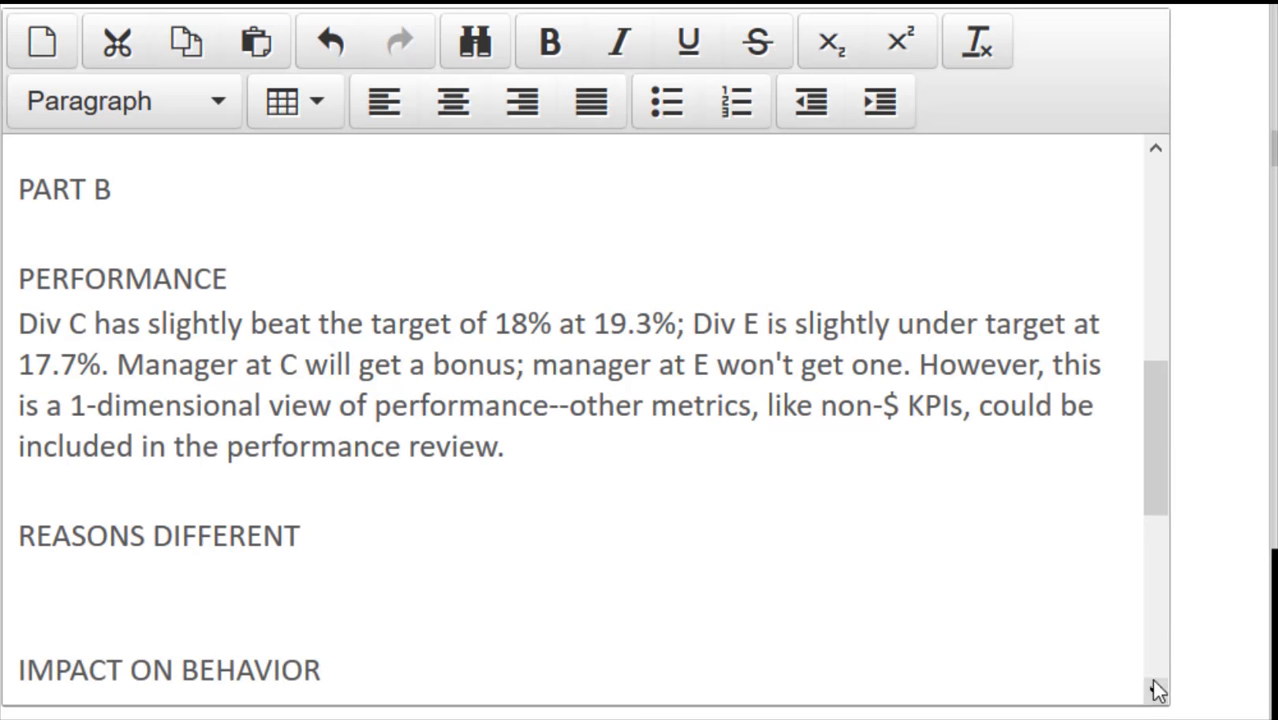
{"action": "left_click_drag", "start_coordinate": [1161, 428], "coordinate": [1138, 551]}
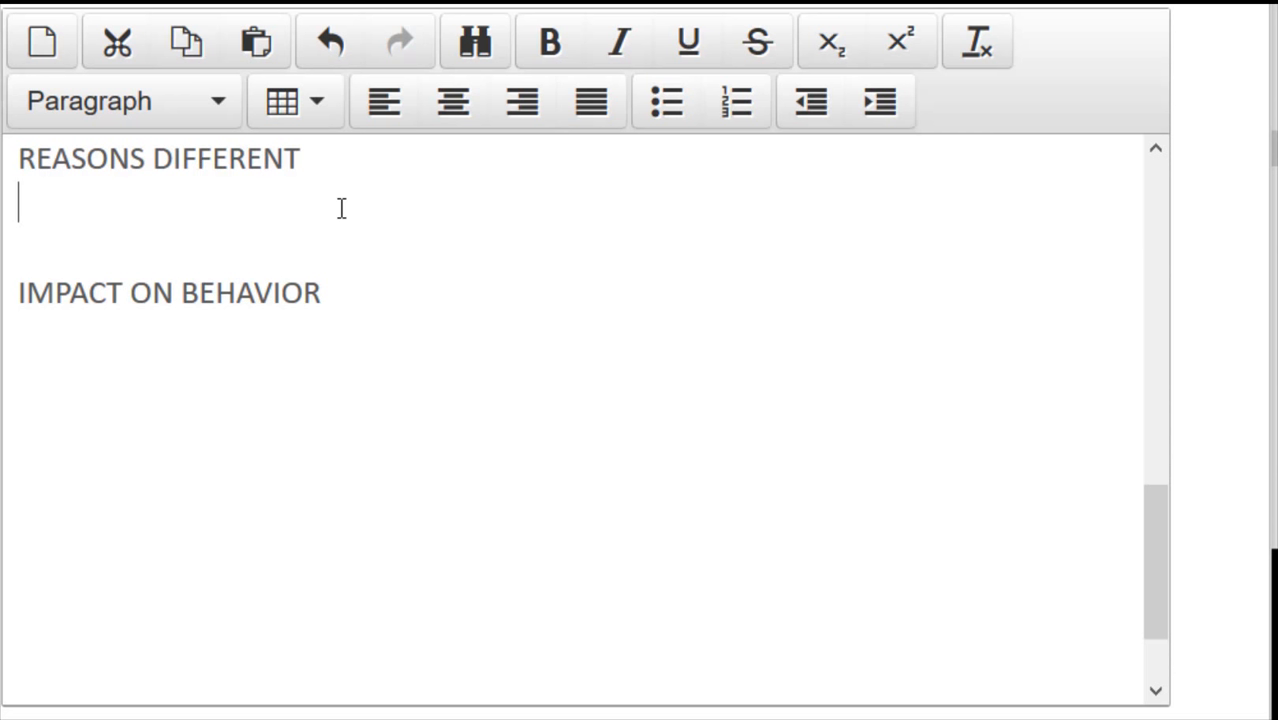
{"action": "type", "text": "Depreciation"}
{"action": "key", "text": "Return"}
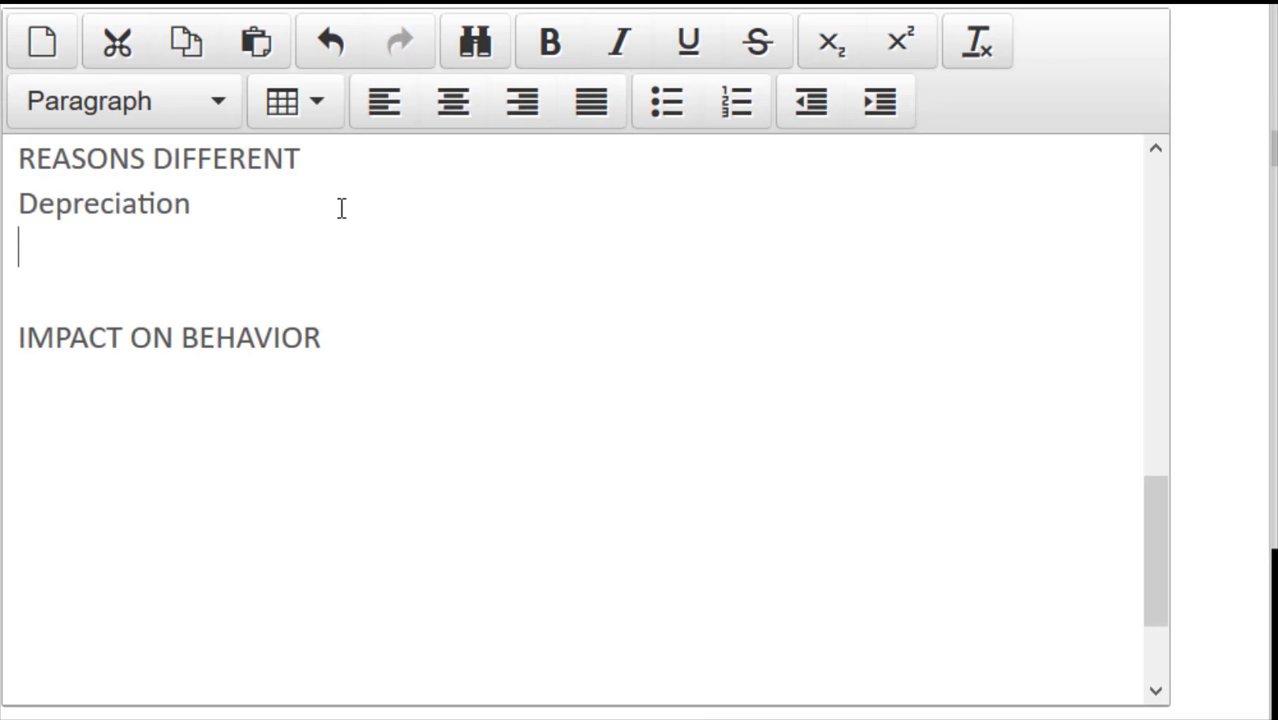
{"action": "key", "text": "Return"}
{"action": "type", "text": "Investments"}
{"action": "key", "text": "Return"}
{"action": "key", "text": "Return"}
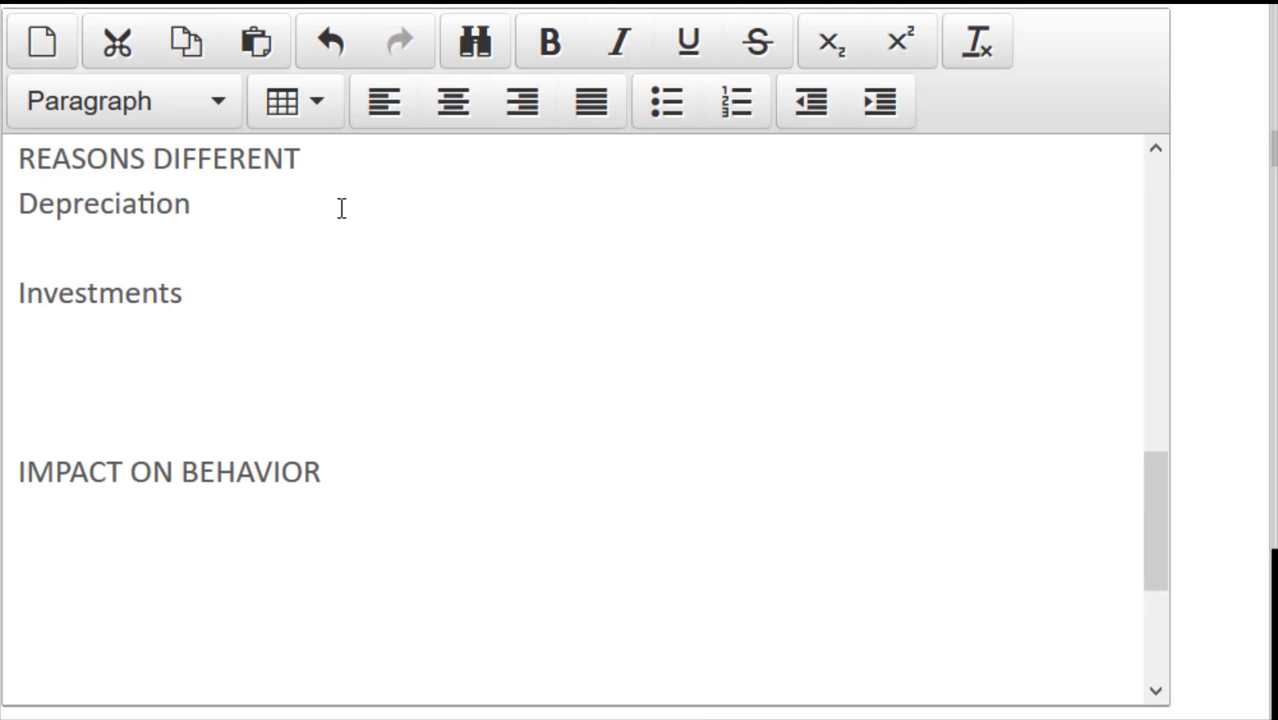
{"action": "type", "text": "Industry"}
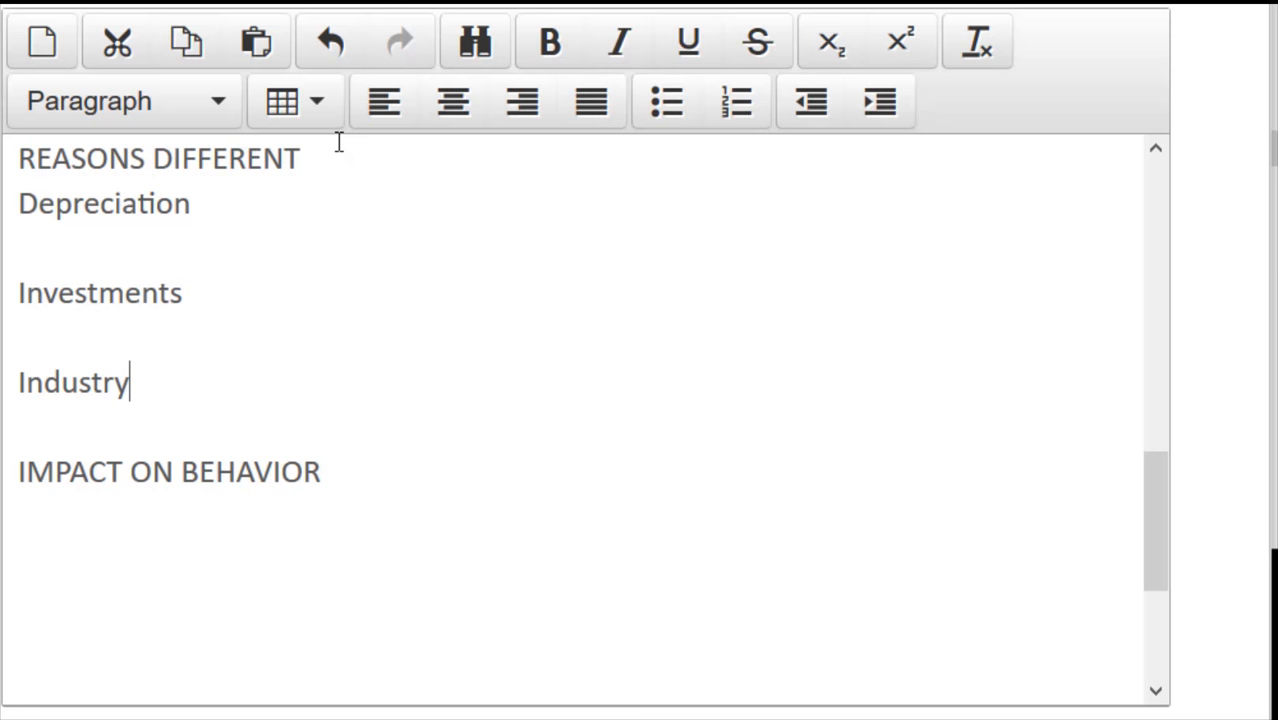
Under Depreciation, write that Div C uses straight-line dpn, meaning the costs of NCA are equally spread over the useful lives.
{"action": "left_click", "coordinate": [271, 235]}
{"action": "key", "text": "Return"}
{"action": "key", "text": "Up"}
{"action": "type", "text": "Div C"}
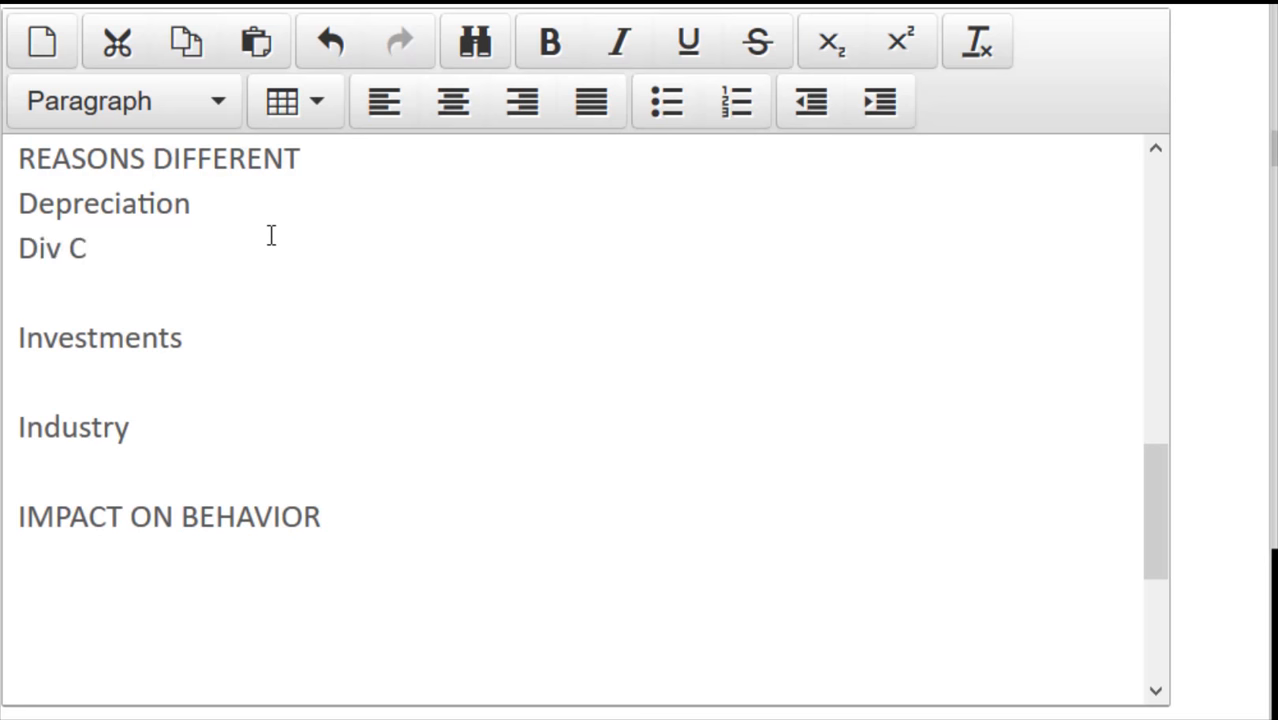
{"action": "type", "text": " uses straight-line dp"}
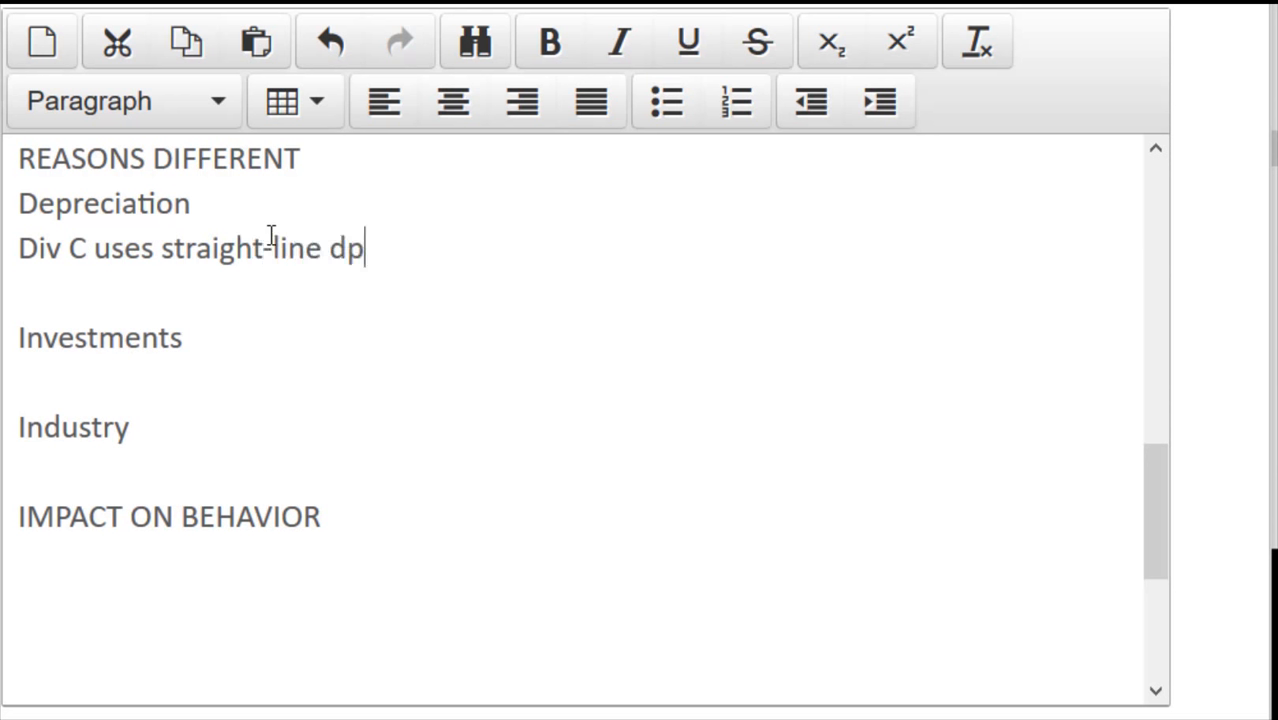
{"action": "type", "text": "n, this means the costs "}
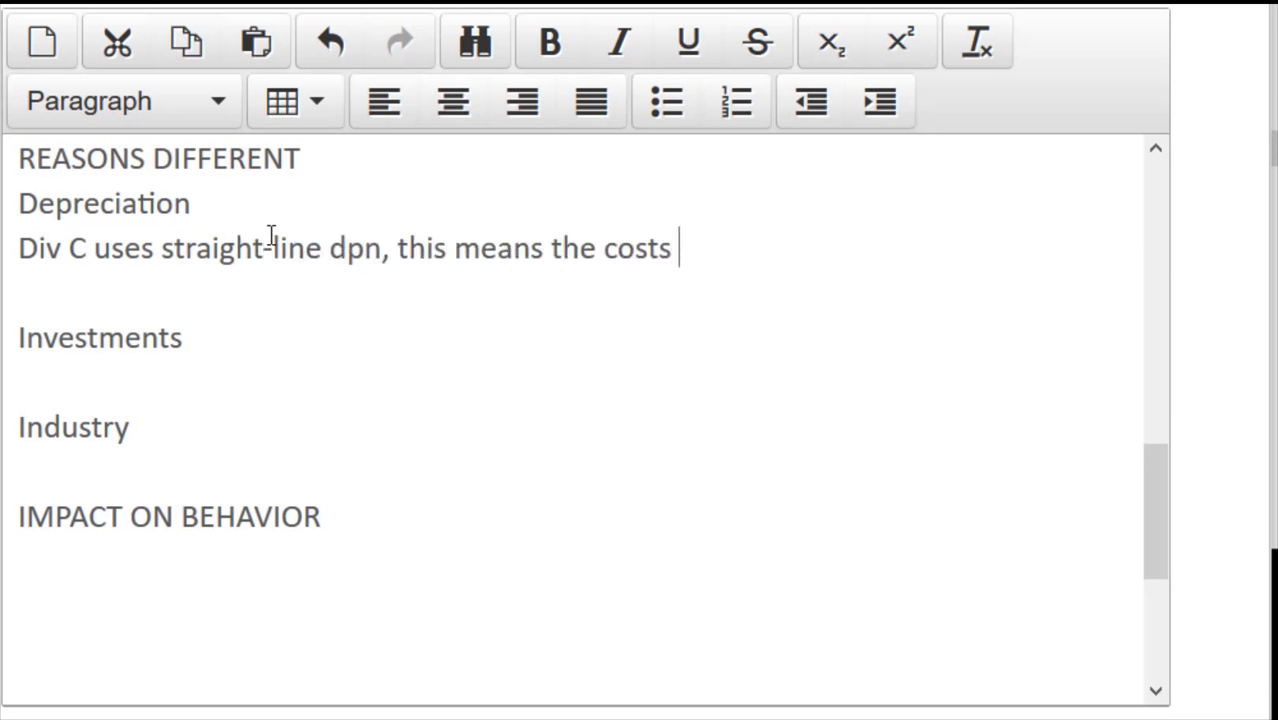
{"action": "type", "text": "of NCA are equally sprea"}
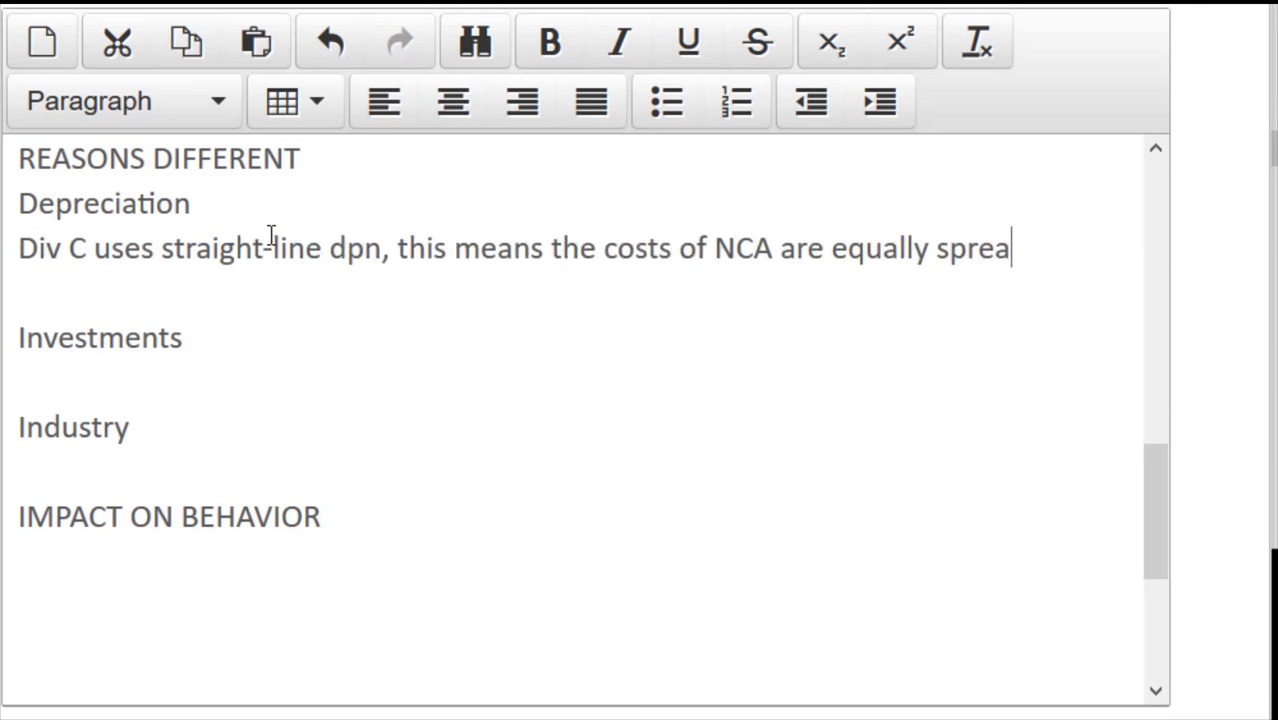
{"action": "type", "text": "d over the useful lives."}
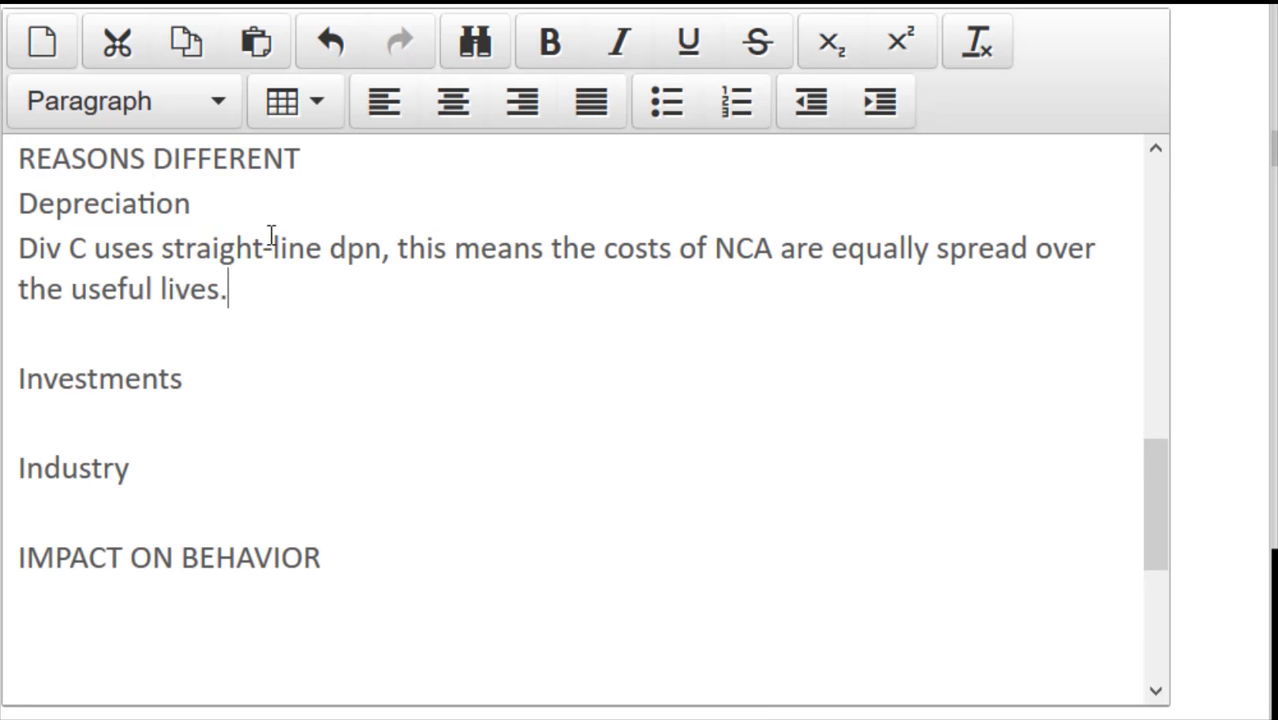
Add to Depreciation that, however, Div E uses reducing balance, meaning more dpn is charged at the beginning of the assets life.
{"action": "type", "text": " However, Div E uses reduci"}
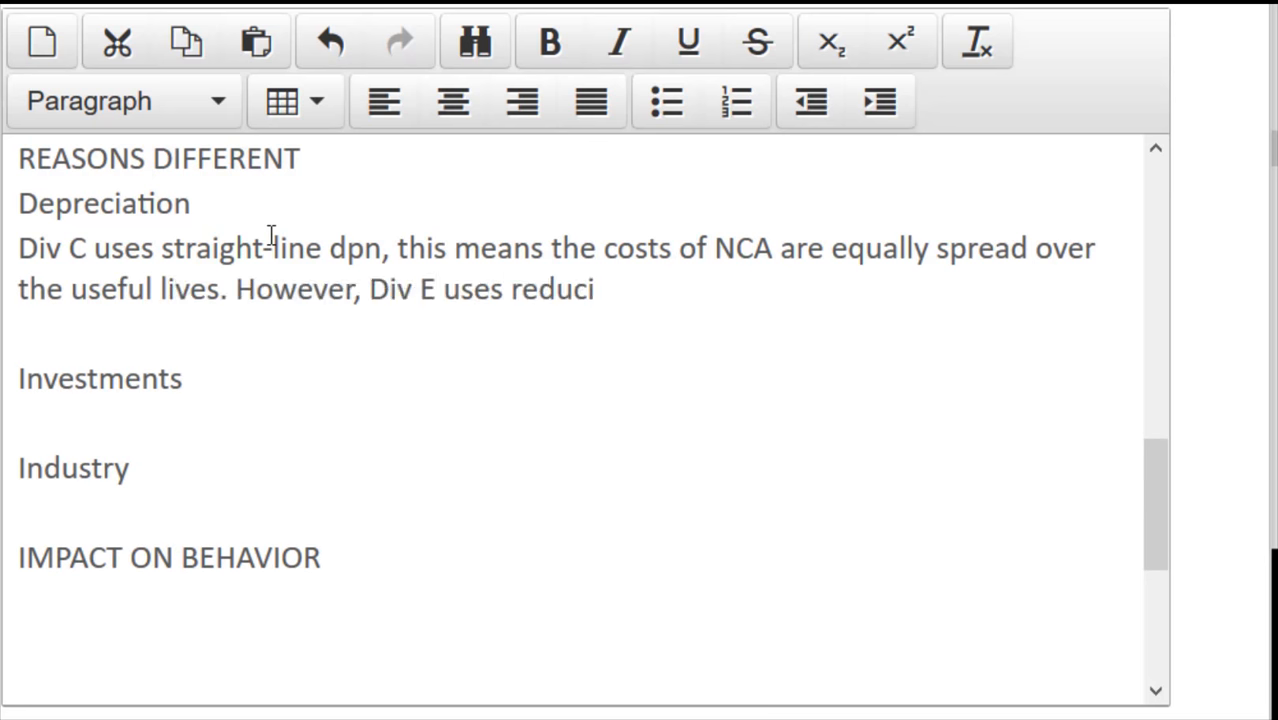
{"action": "type", "text": "ng balance,"}
{"action": "type", "text": "means more DPN"}
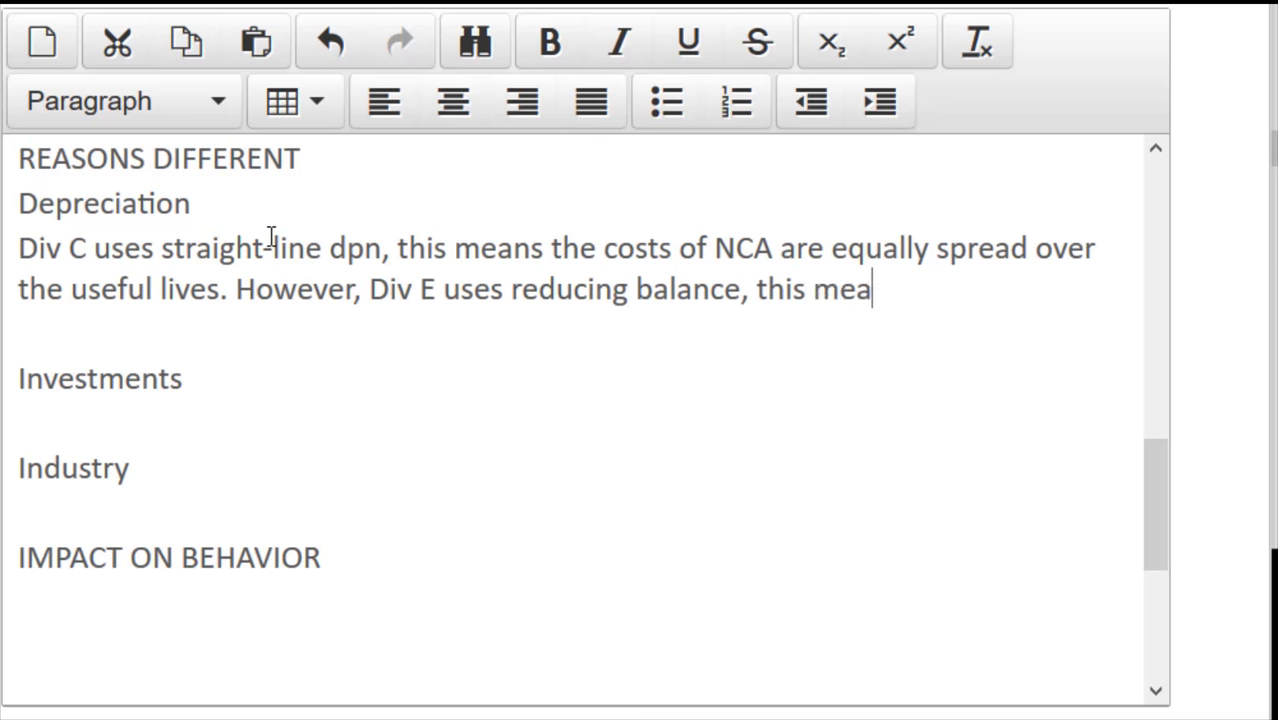
{"action": "key", "text": "BackSpace"}
{"action": "key", "text": "BackSpace"}
{"action": "key", "text": "BackSpace"}
{"action": "type", "text": "dpn is "}
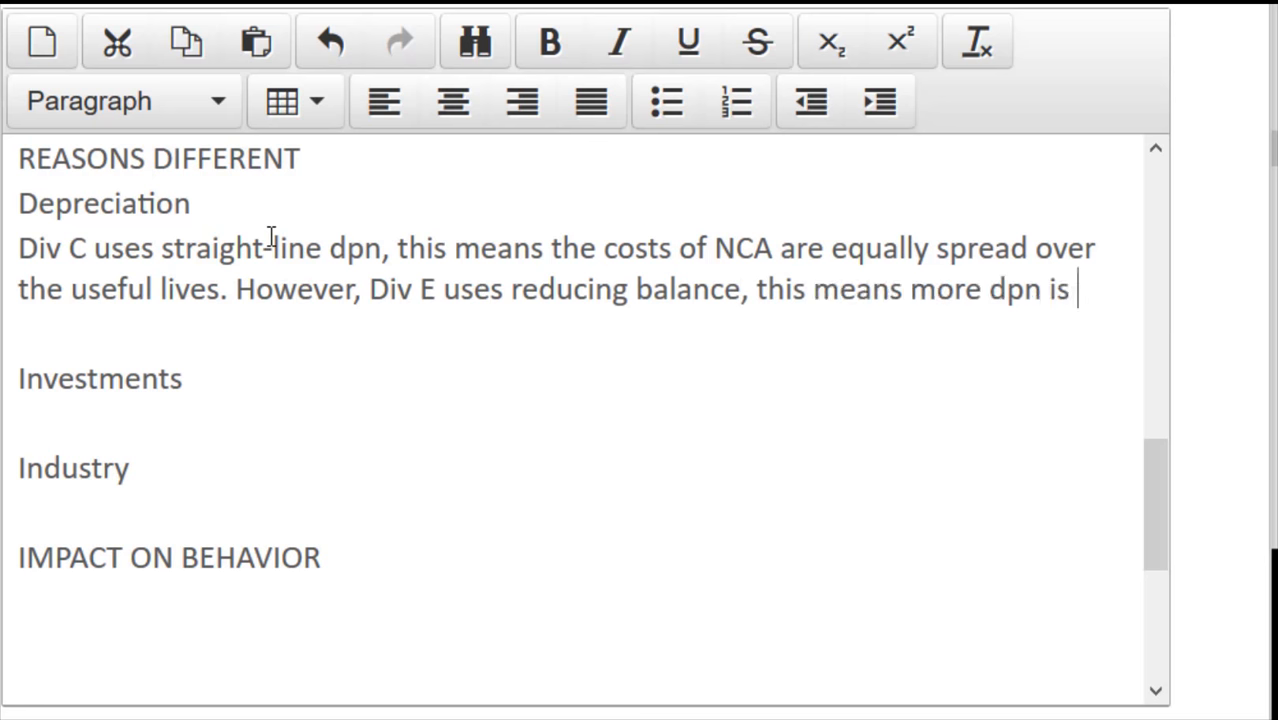
{"action": "type", "text": "charged at the beginning of the assets life."}
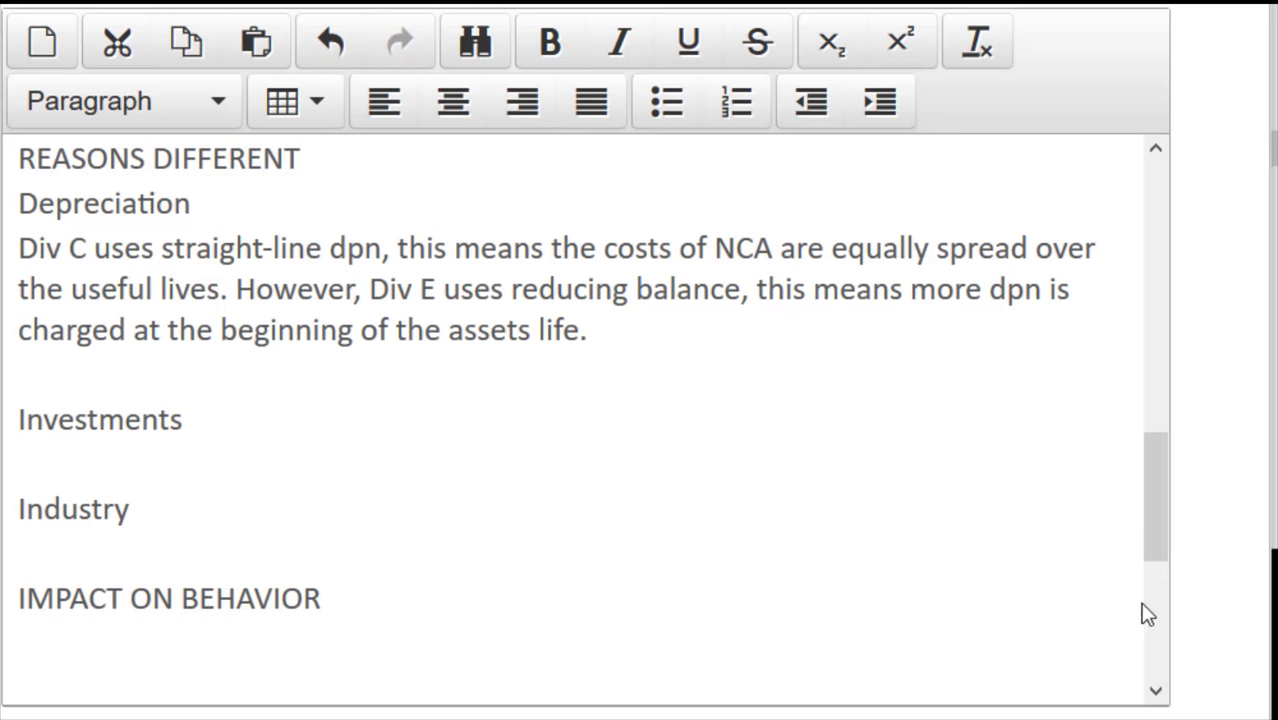
Under Investments, write that Div E just purchased new NCA, this means more dpn, thus lower profit, esp. using reducing balance approach.
{"action": "scroll", "coordinate": [1141, 560], "scroll_direction": "down", "scroll_amount": 4}
{"action": "left_click", "coordinate": [320, 237]}
{"action": "key", "text": "Return"}
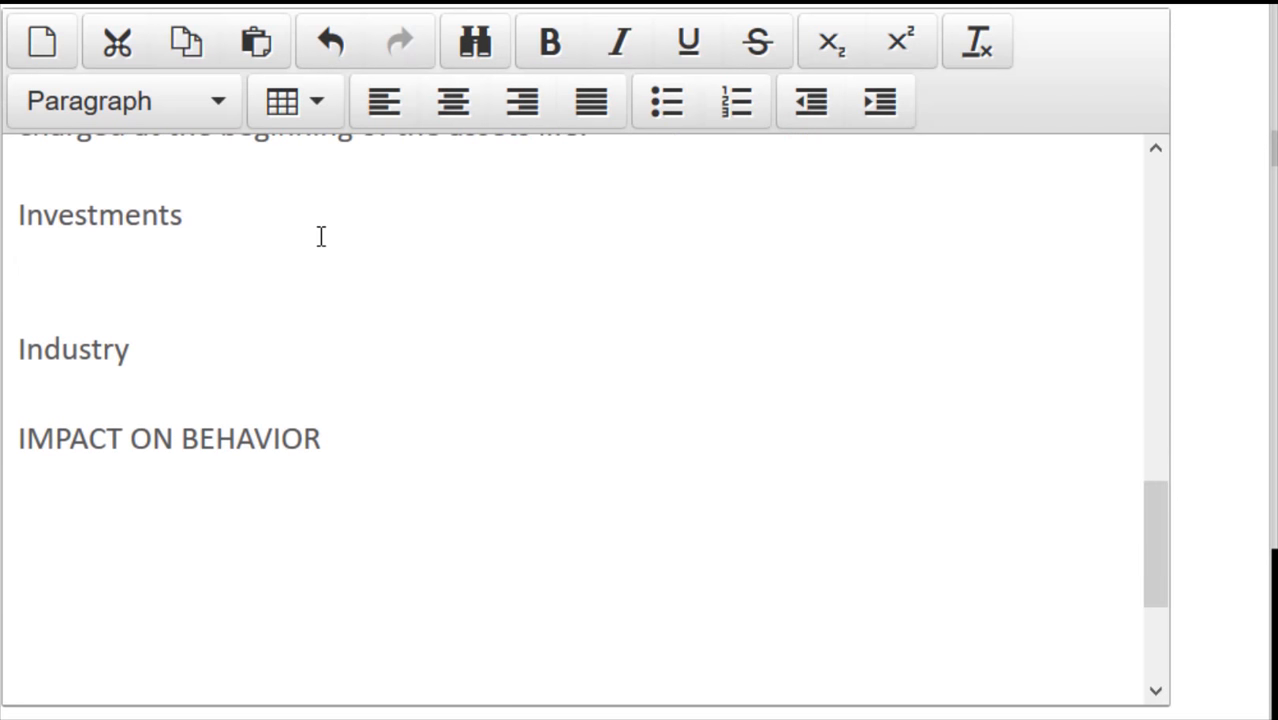
{"action": "type", "text": "Div E just purchased new"}
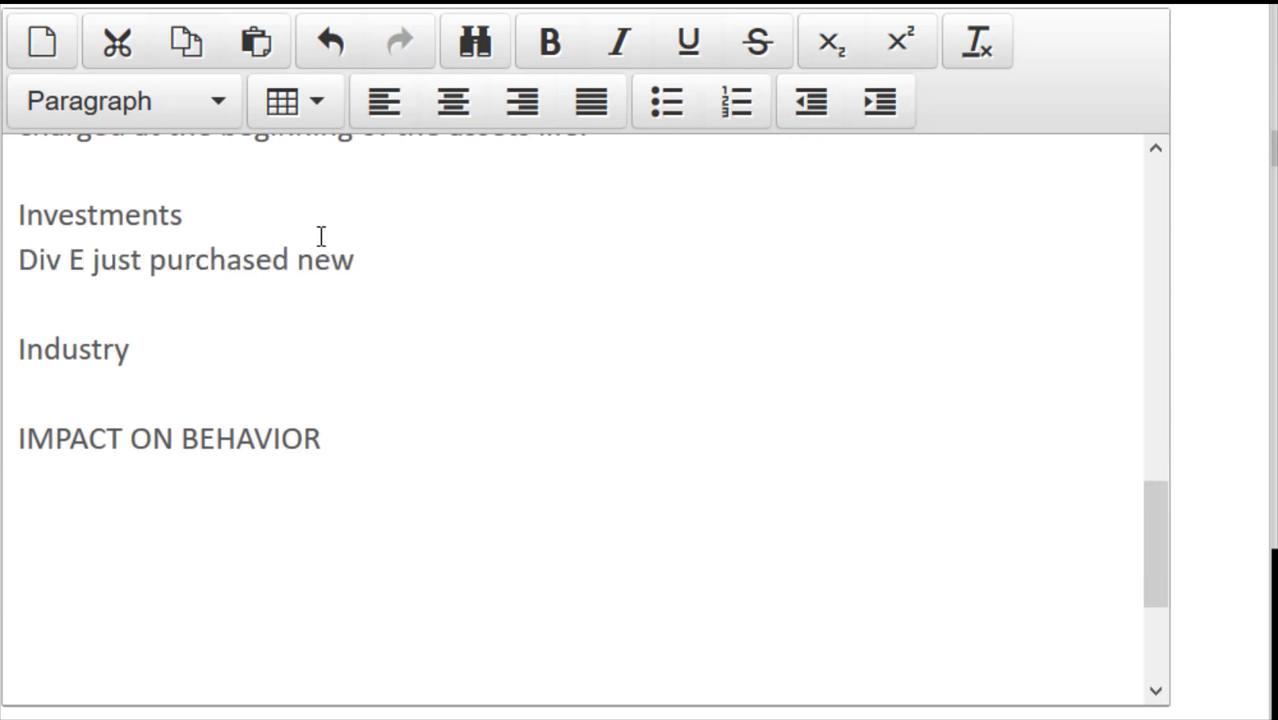
{"action": "type", "text": " NCA, this means more dpn,"}
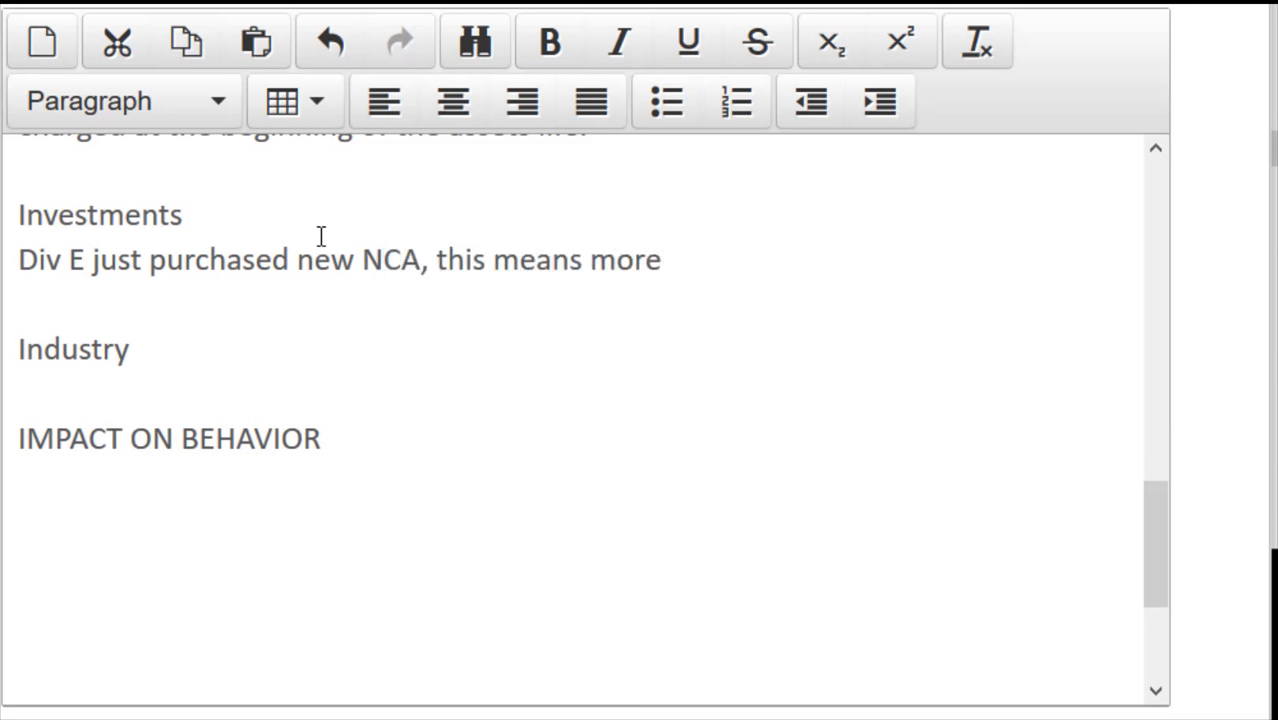
{"action": "key", "text": "BackSpace"}
{"action": "type", "text": ", thus lower profit, esp. usi"}
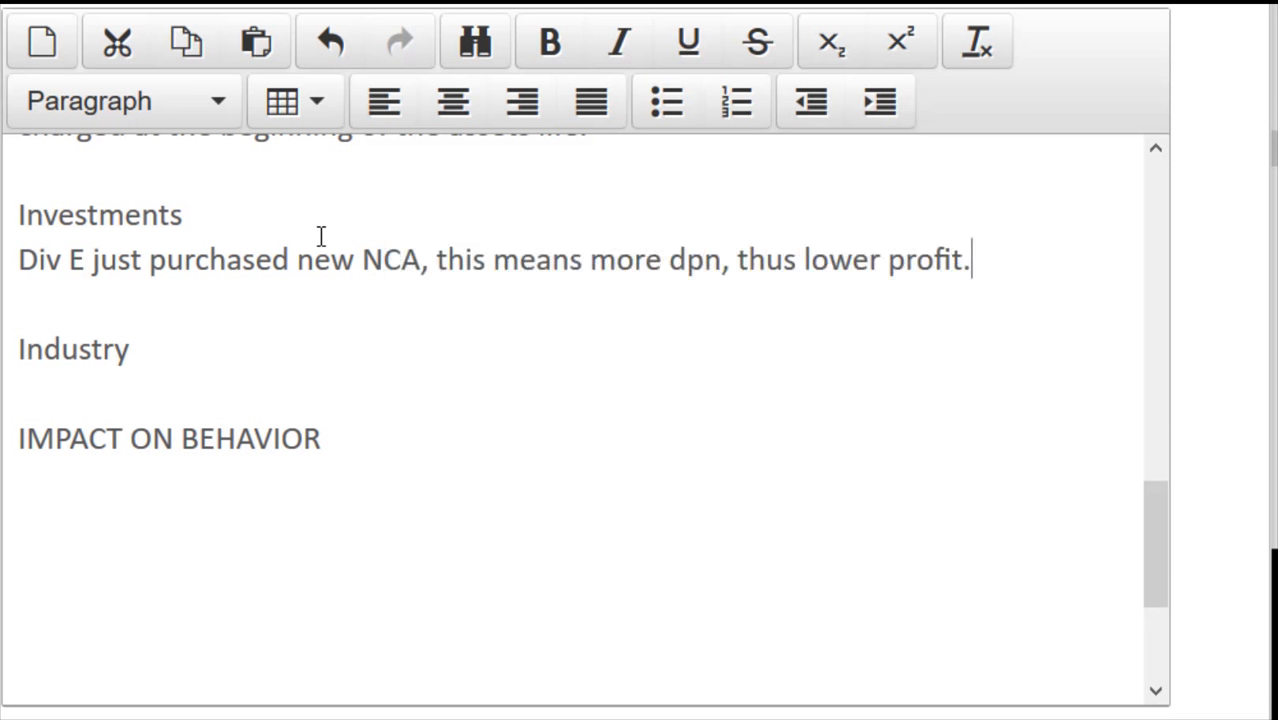
{"action": "type", "text": "ng stra"}
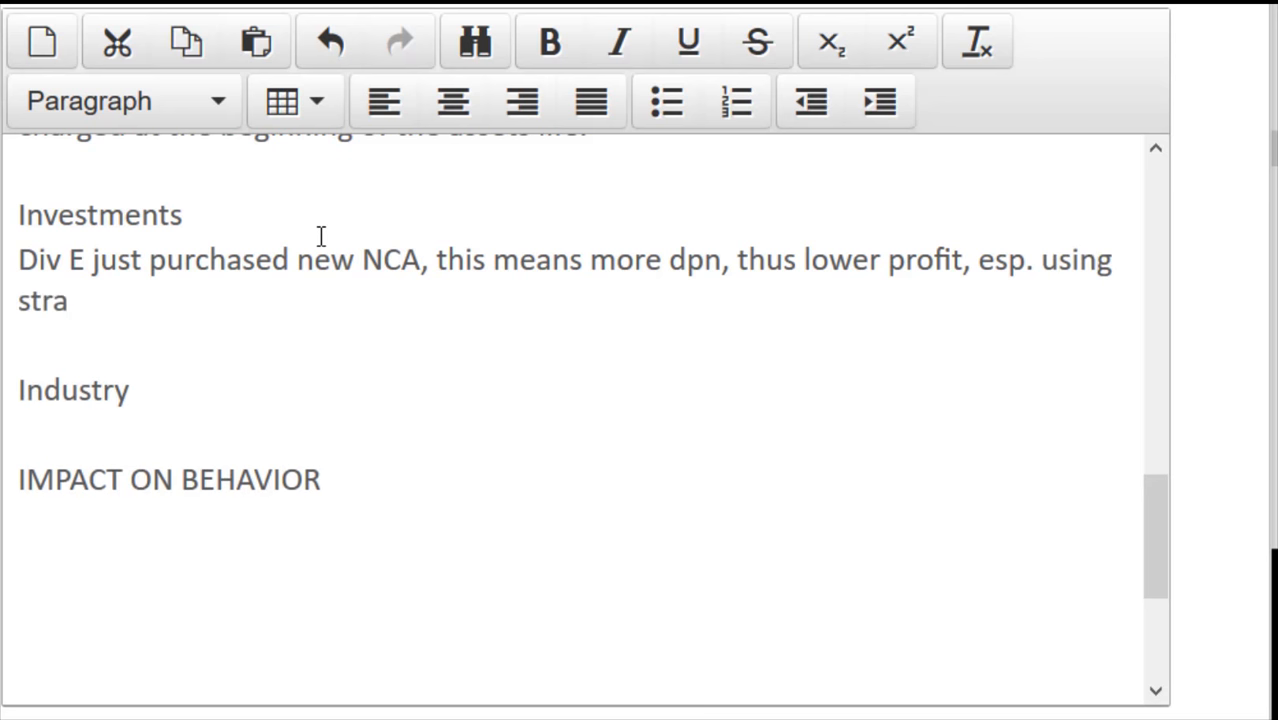
{"action": "key", "text": "BackSpace"}
{"action": "key", "text": "BackSpace"}
{"action": "key", "text": "BackSpace"}
{"action": "key", "text": "BackSpace"}
{"action": "type", "text": "reducing balance approach."}
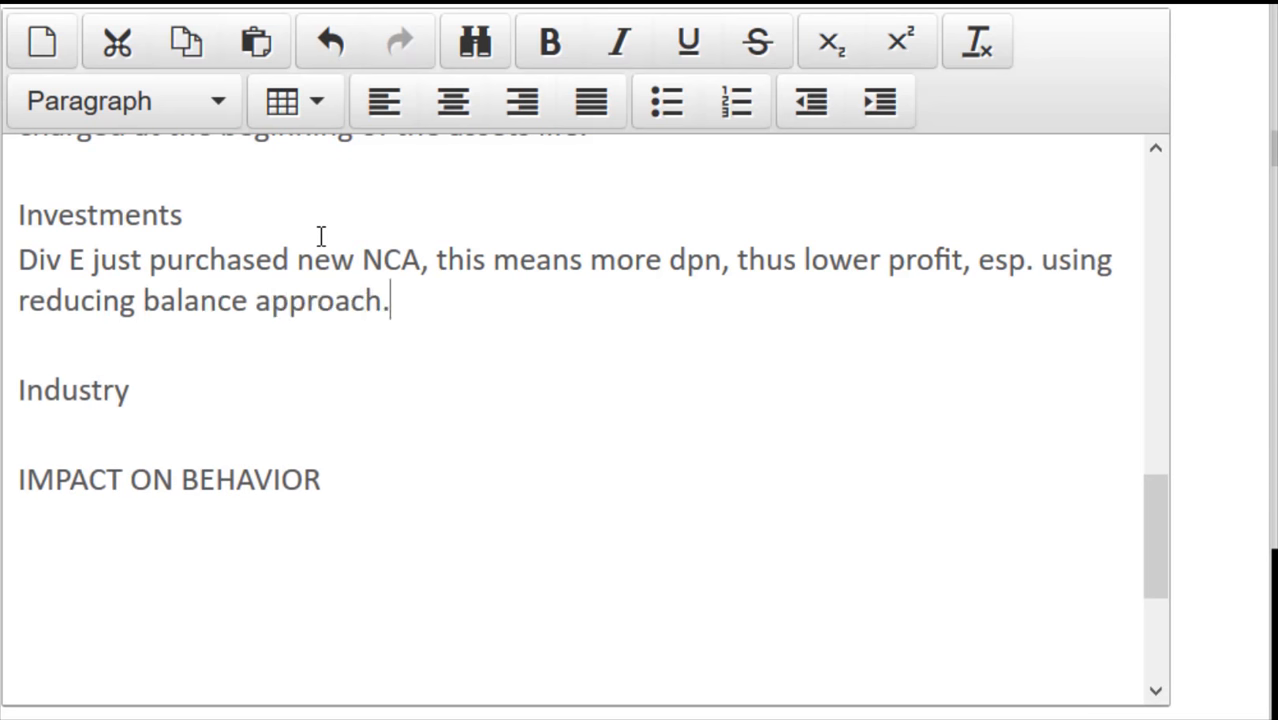
Add to Investments that Div C didn't purchase any new NCA, maybe they delayed investing to keep their ROI high and get a bonus.
{"action": "type", "text": " Div C didn't purchase and new NCA"}
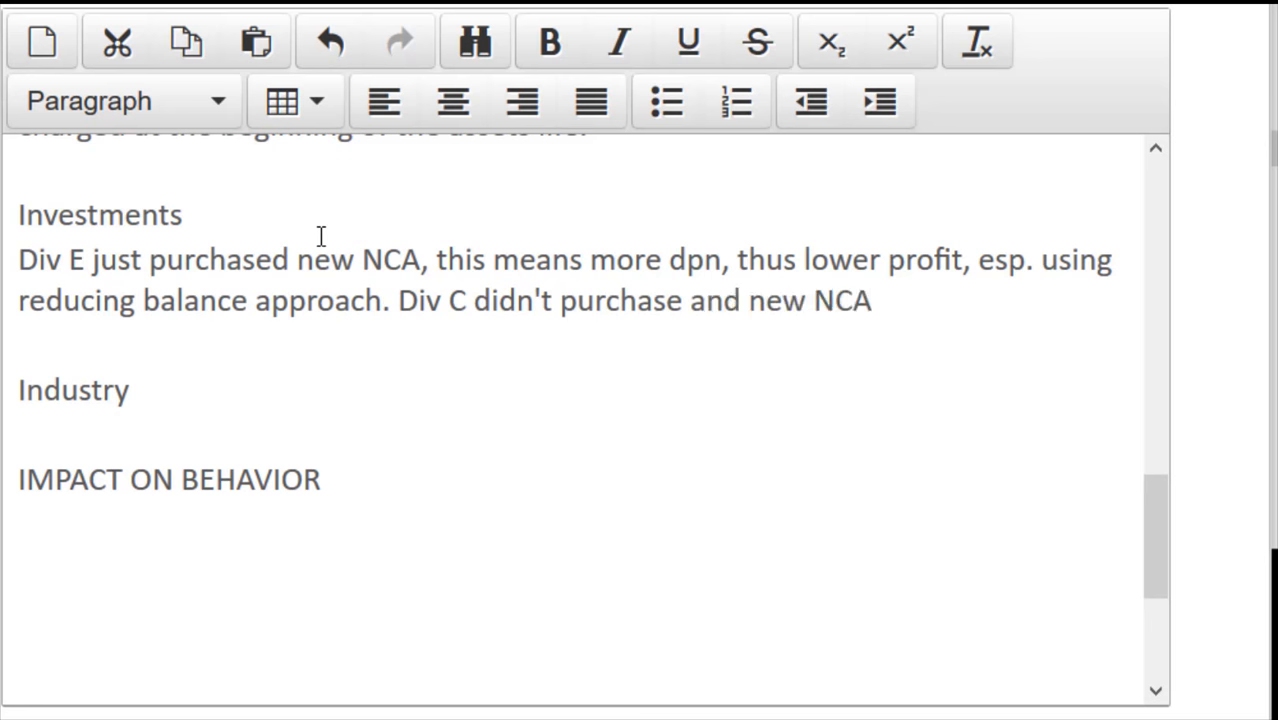
{"action": "type", "text": ", maybe they delayed inves"}
{"action": "type", "text": "they delayed t"}
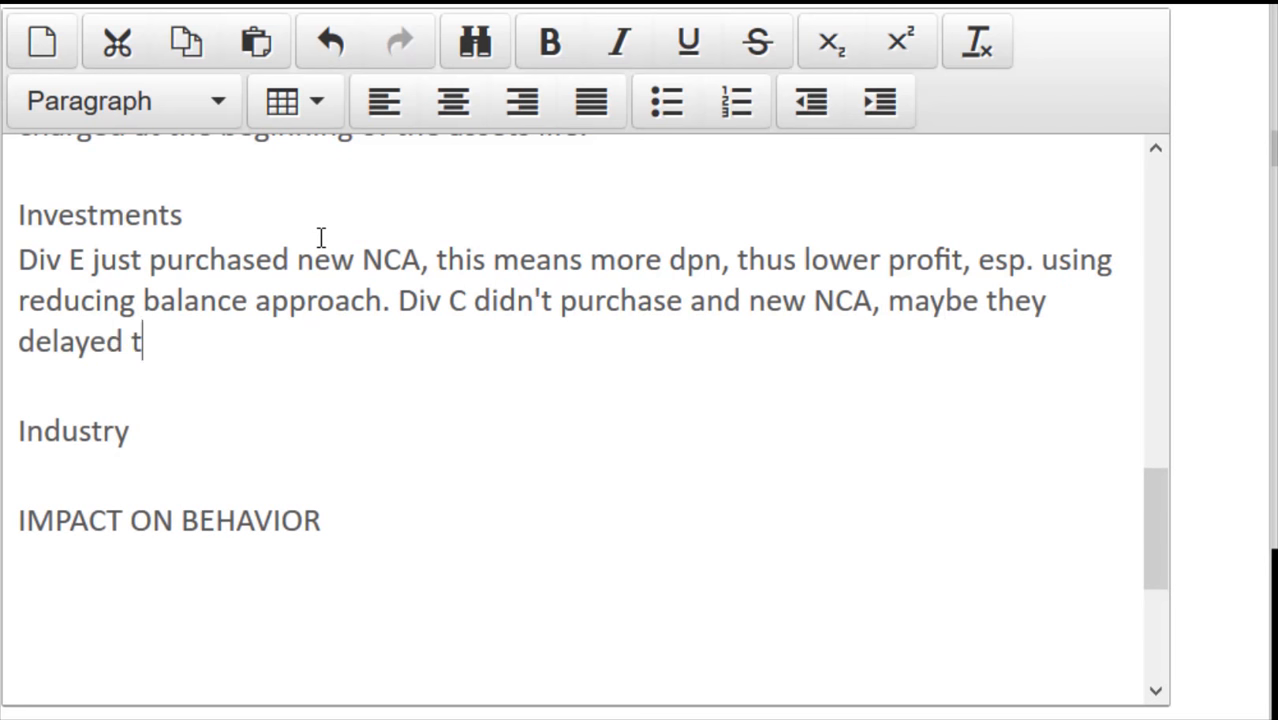
{"action": "key", "text": "BackSpace"}
{"action": "type", "text": "p"}
{"action": "key", "text": "BackSpace"}
{"action": "type", "text": "investing to keep their ROI "}
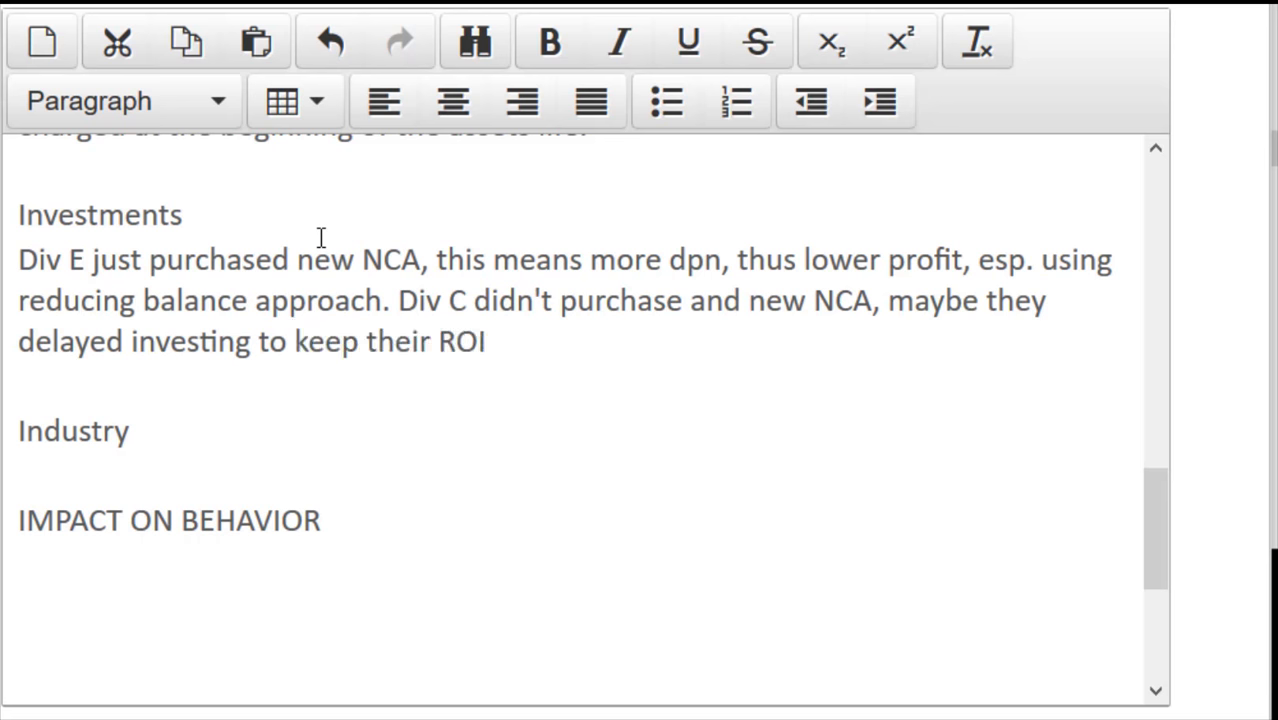
{"action": "type", "text": "high and get a bonus."}
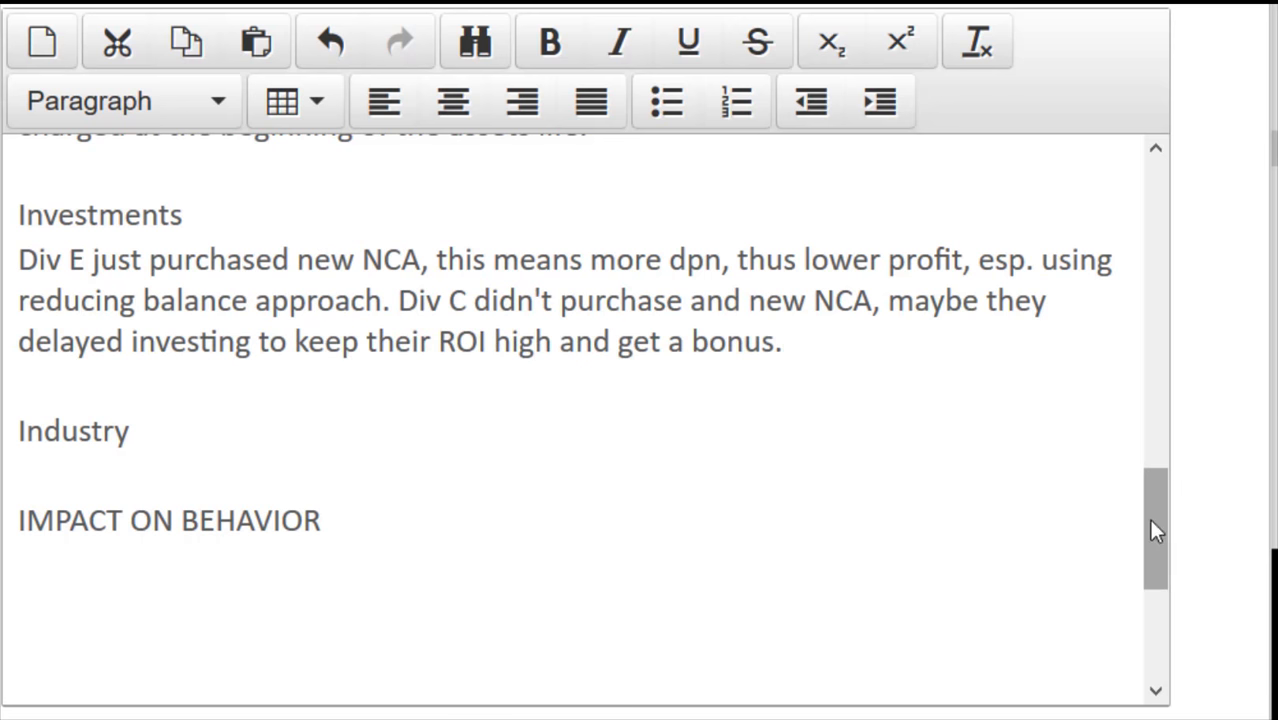
Under Industry, write that C makes clothing and E makes sports equipment.
{"action": "left_click_drag", "start_coordinate": [1147, 545], "coordinate": [1145, 620]}
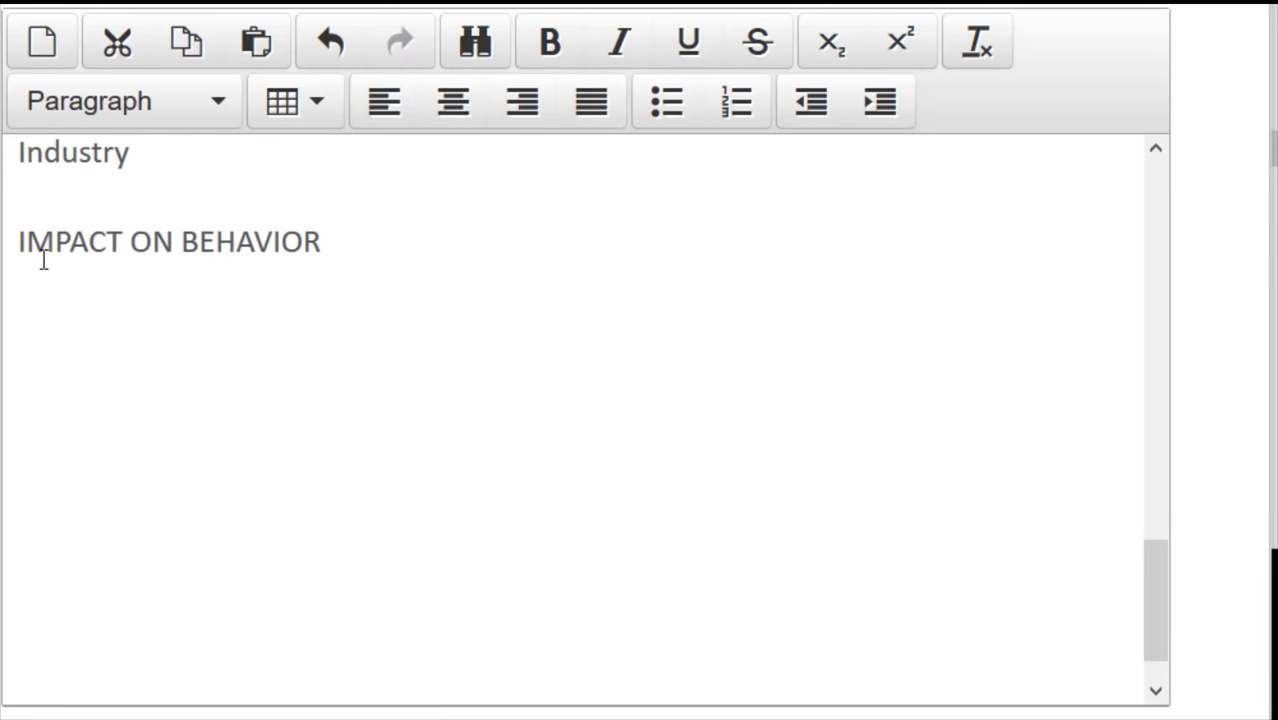
{"action": "left_click", "coordinate": [123, 183]}
{"action": "key", "text": "Return"}
{"action": "type", "text": "C mak"}
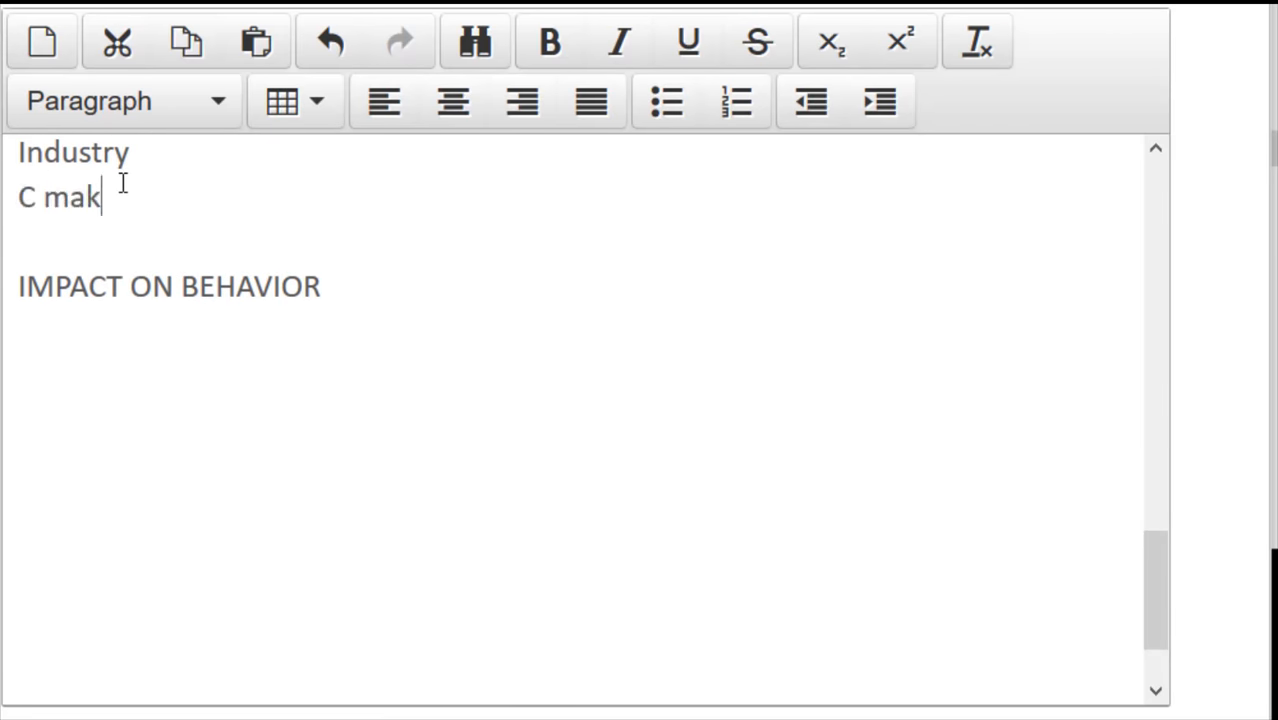
{"action": "type", "text": "es clothing, E makes spor"}
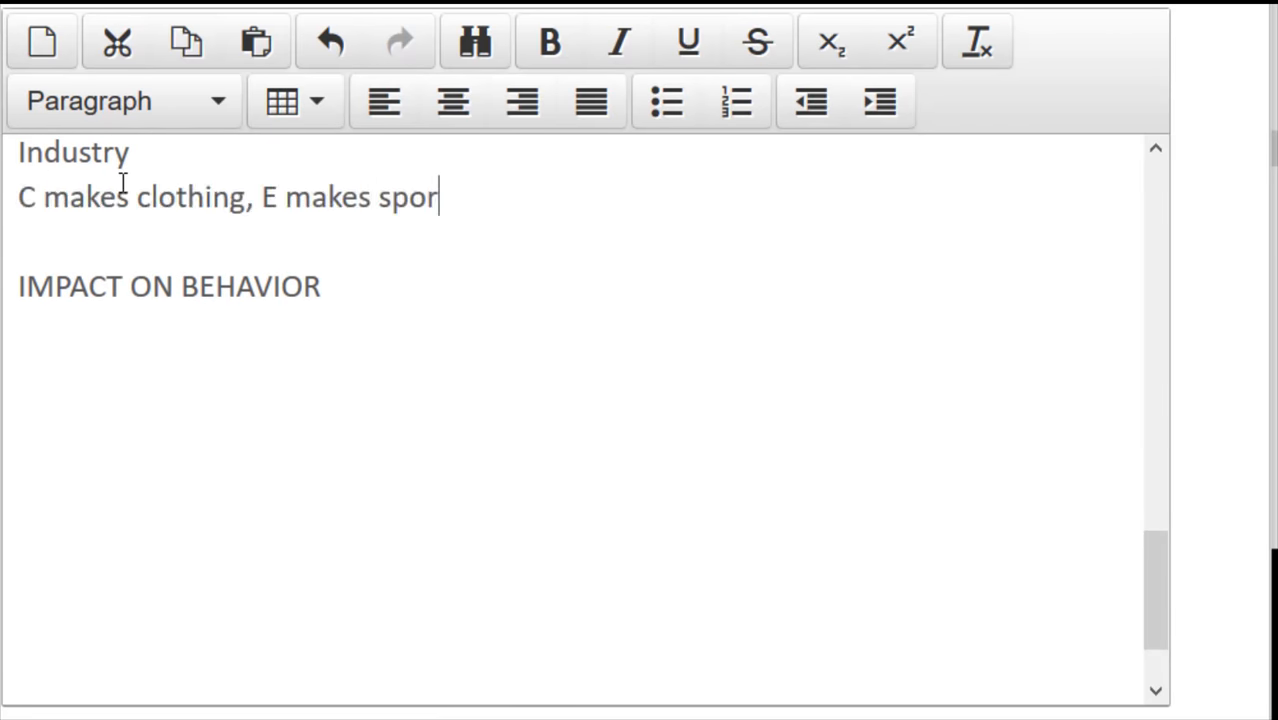
{"action": "type", "text": "ts equipment. M"}
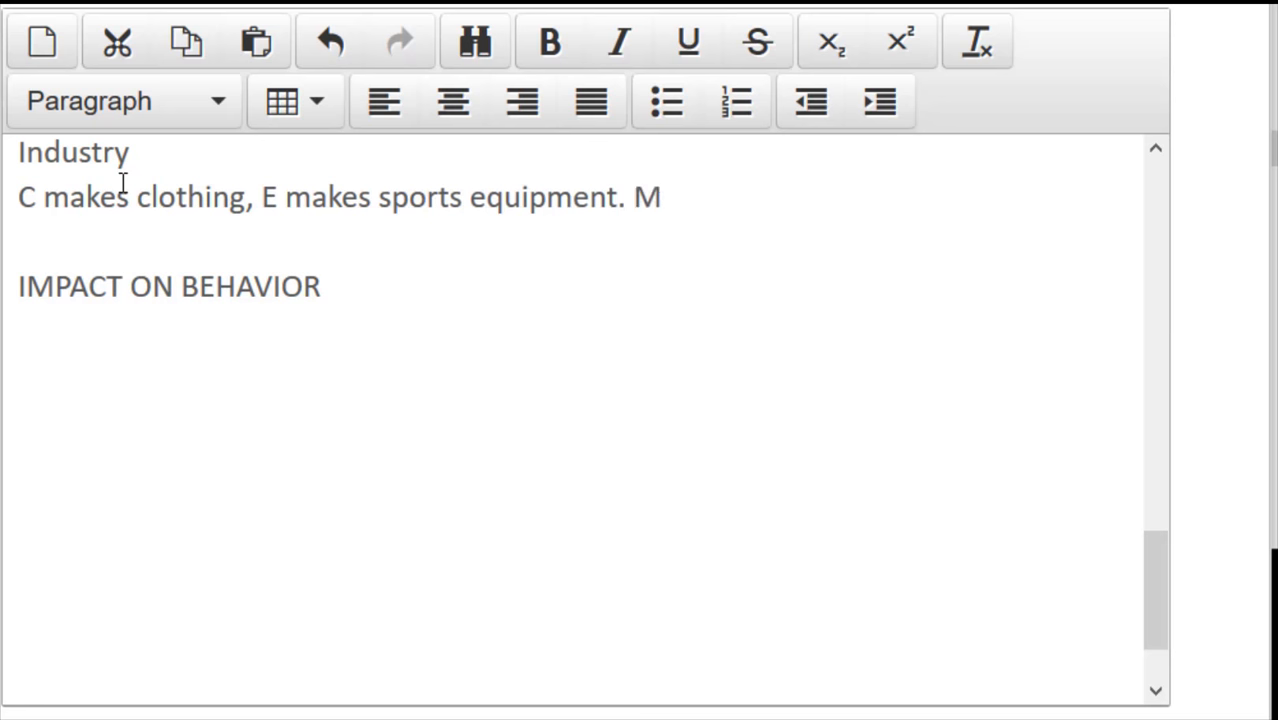
Add to Industry that maybe these industries require different levels of investment, i.e. Div E invests more so naturally has a lower ROI.
{"action": "type", "text": "aybe these industries require different levels of investment"}
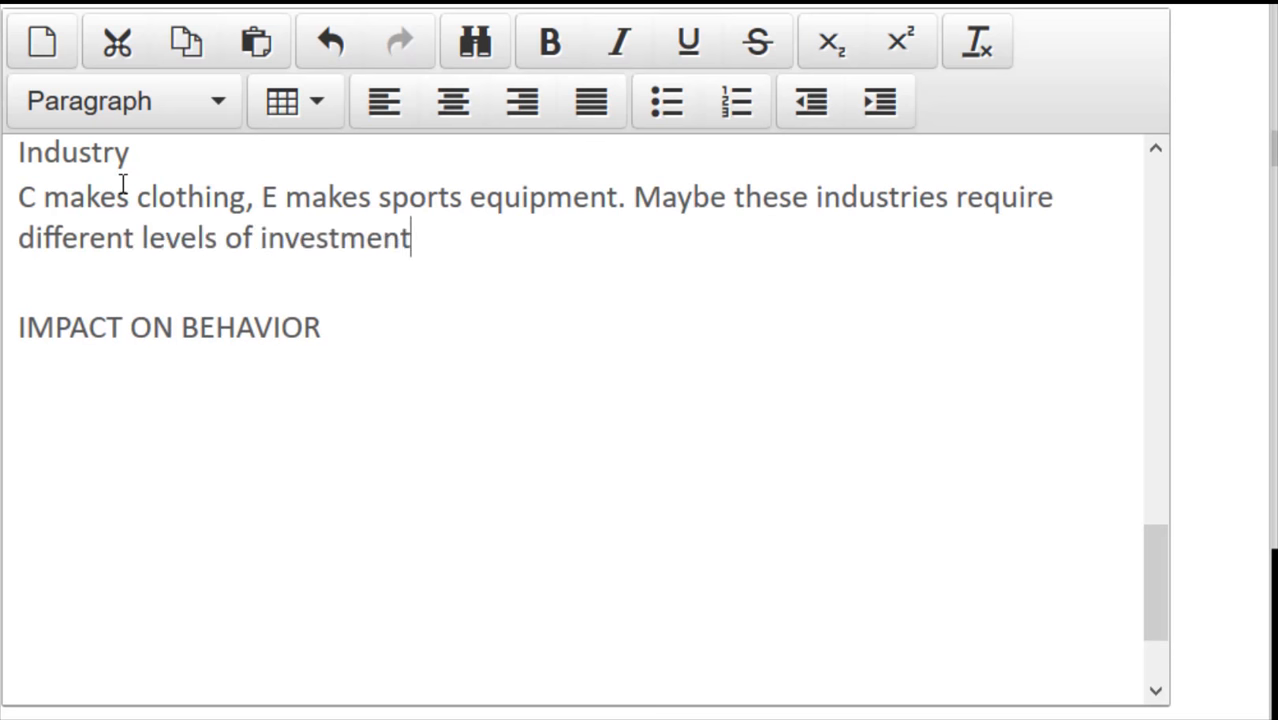
{"action": "type", "text": ", i.e. Div E invests more"}
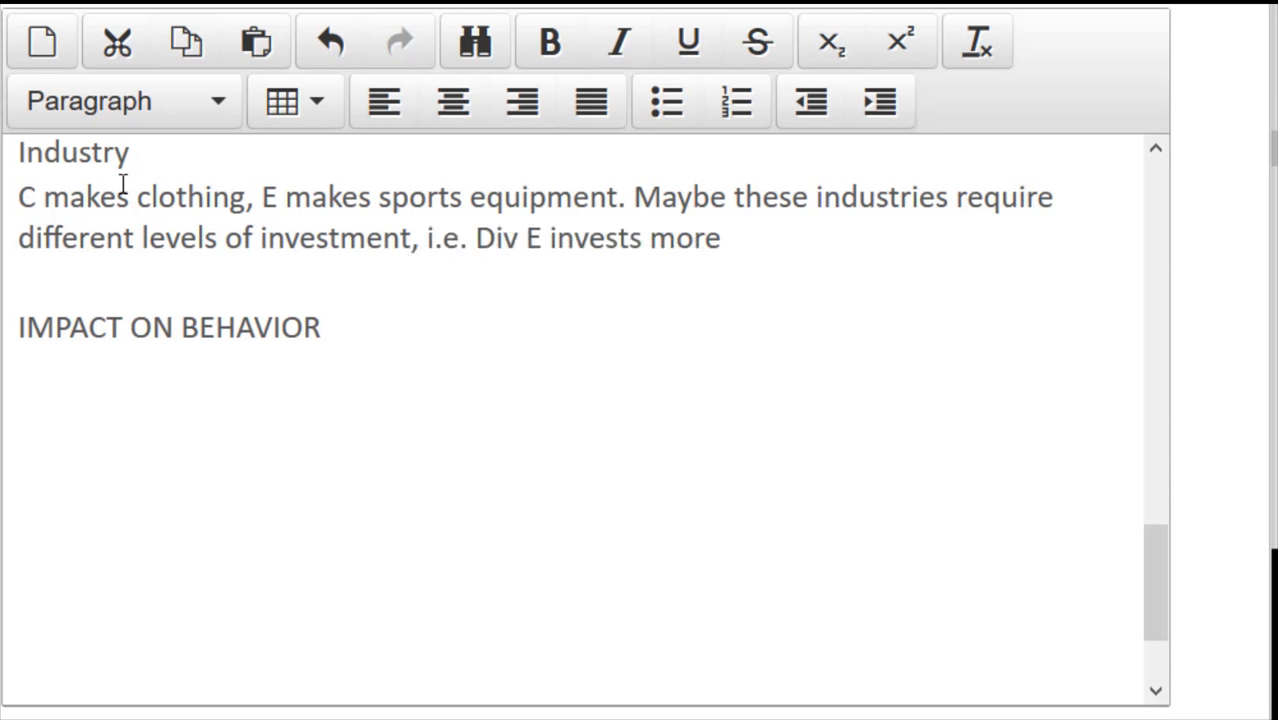
{"action": "type", "text": " so naturally has a lower ROI."}
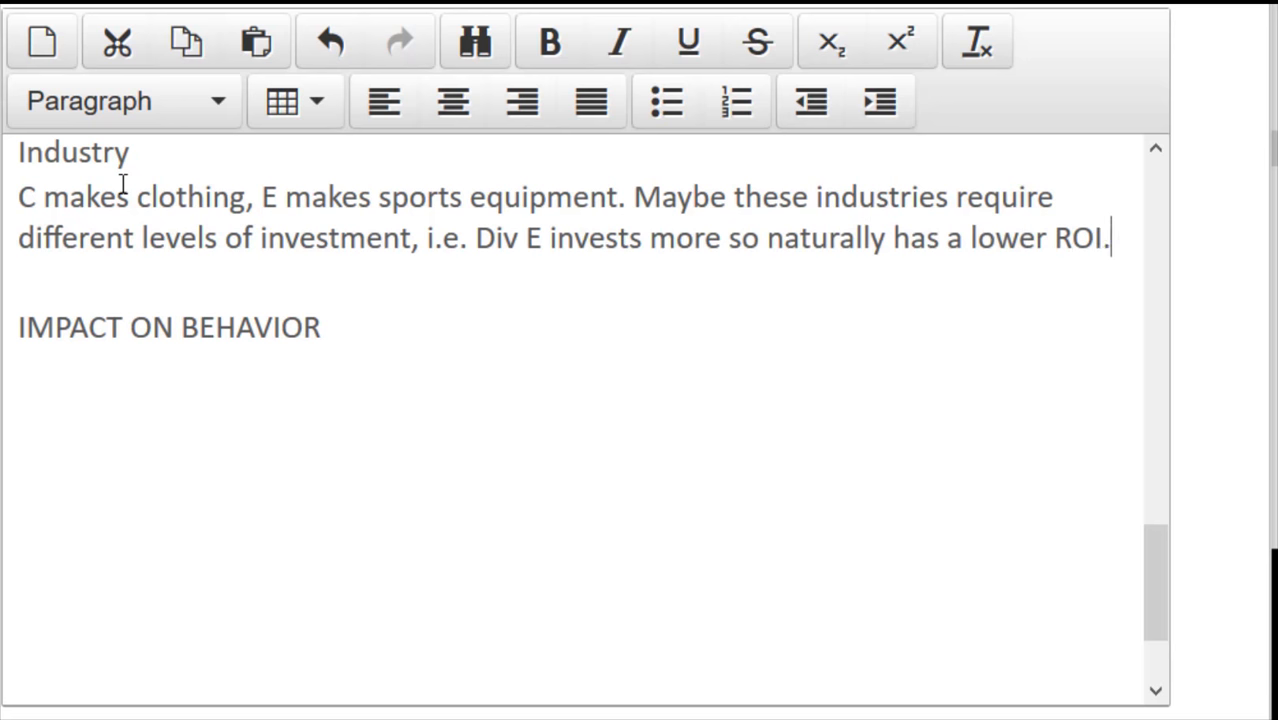
Underline the subheadings Depreciation, Investments and Industry in the REASONS DIFFERENT section.
{"action": "scroll", "coordinate": [355, 341], "scroll_direction": "up", "scroll_amount": 6}
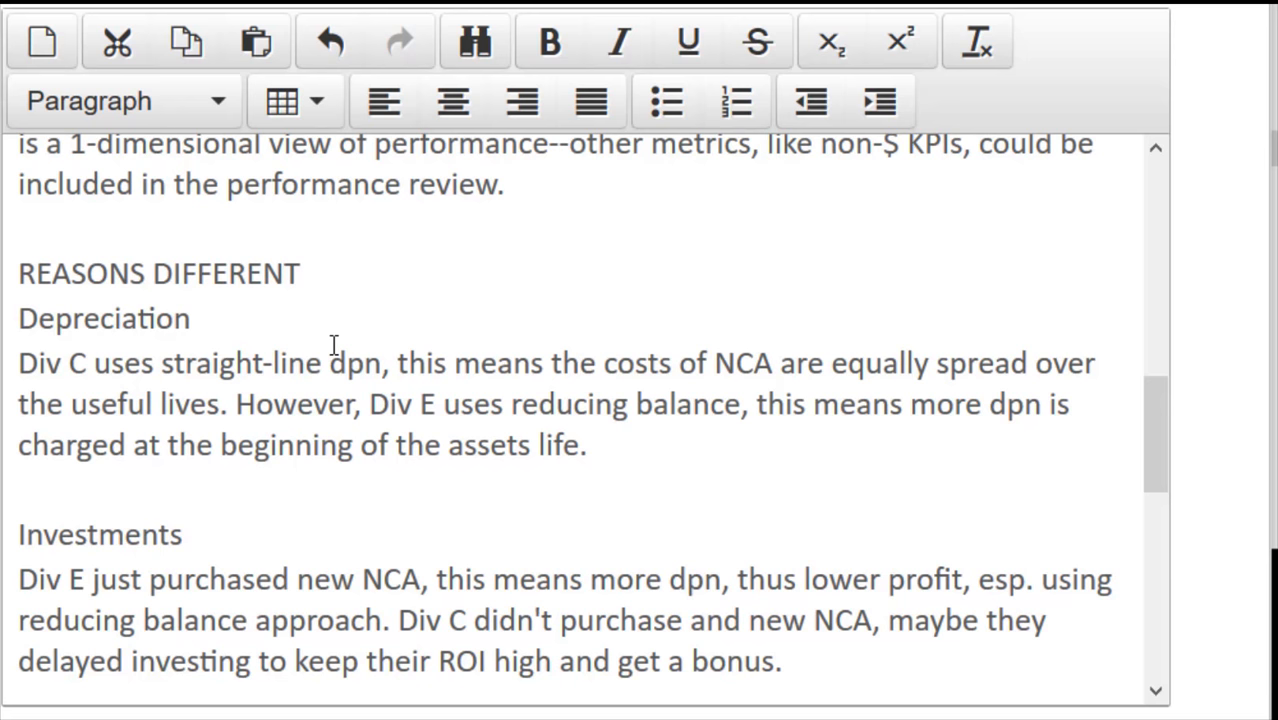
{"action": "scroll", "coordinate": [334, 344], "scroll_direction": "down", "scroll_amount": 2}
{"action": "scroll", "coordinate": [240, 294], "scroll_direction": "up", "scroll_amount": 2}
{"action": "left_click_drag", "start_coordinate": [190, 318], "coordinate": [18, 318]}
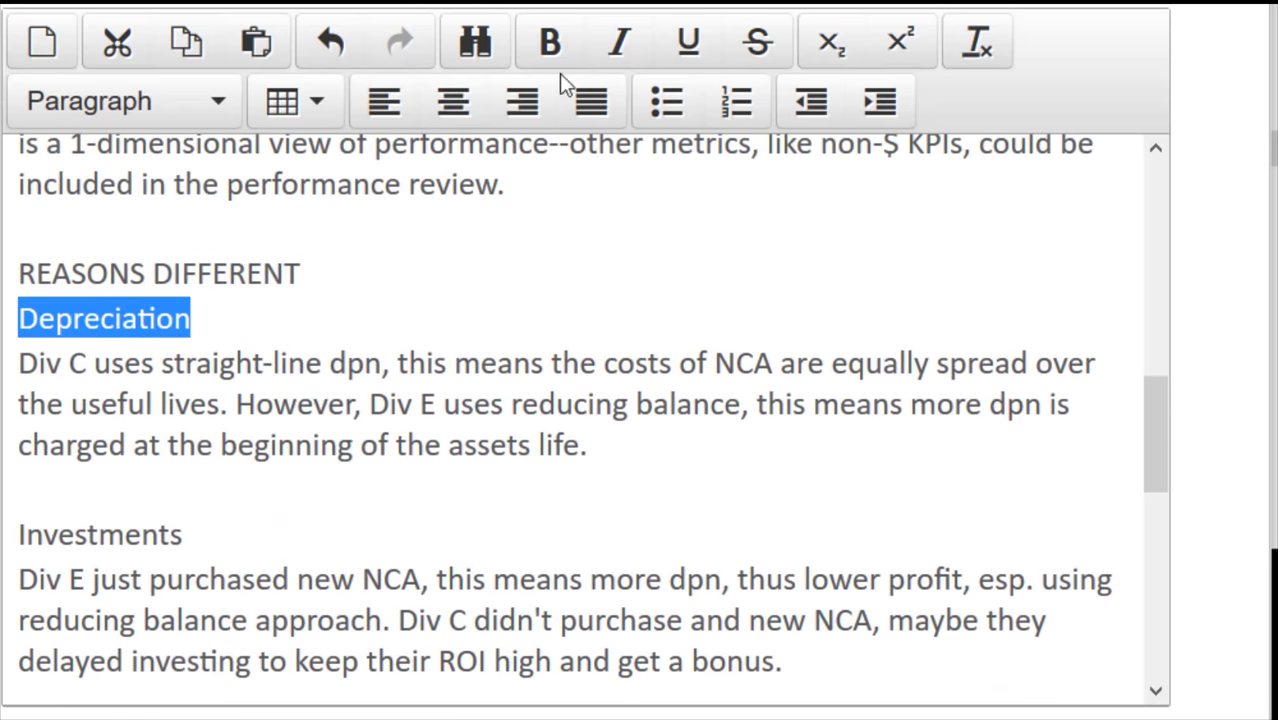
{"action": "left_click", "coordinate": [688, 42]}
{"action": "left_click_drag", "start_coordinate": [203, 532], "coordinate": [18, 534]}
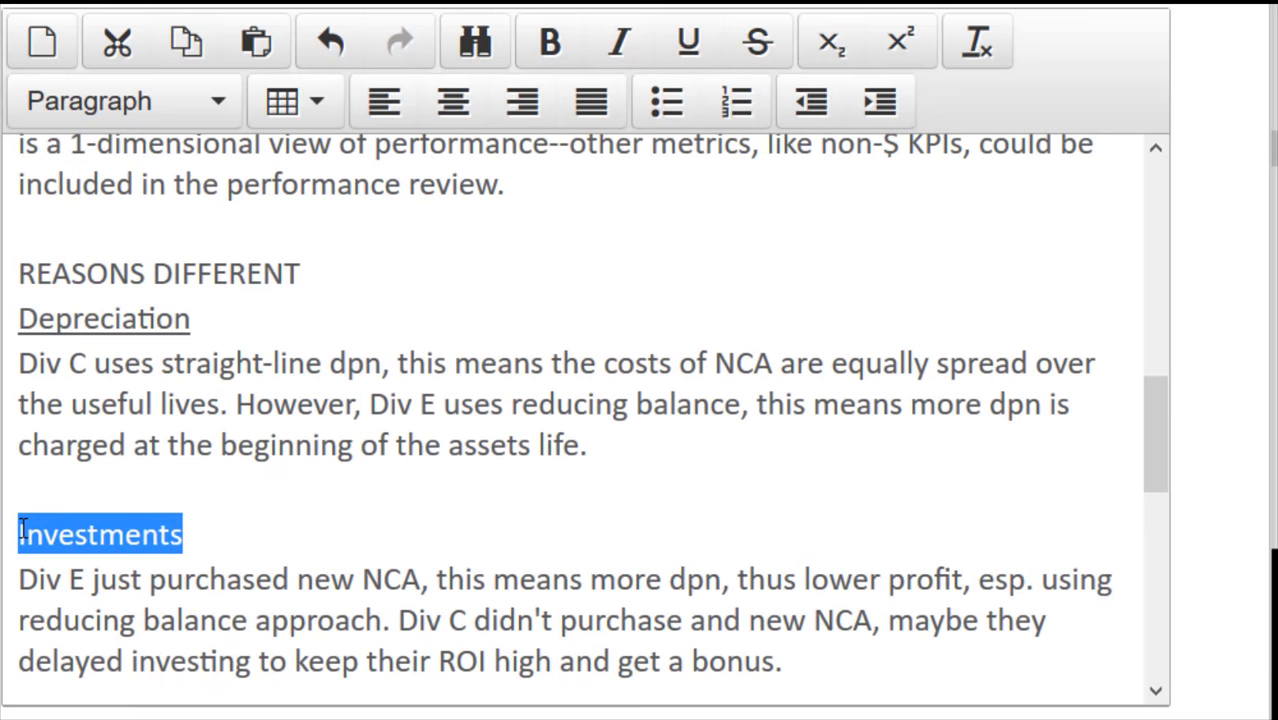
{"action": "left_click", "coordinate": [716, 55]}
{"action": "scroll", "coordinate": [676, 386], "scroll_direction": "down", "scroll_amount": 5}
{"action": "left_click_drag", "start_coordinate": [130, 245], "coordinate": [23, 243]}
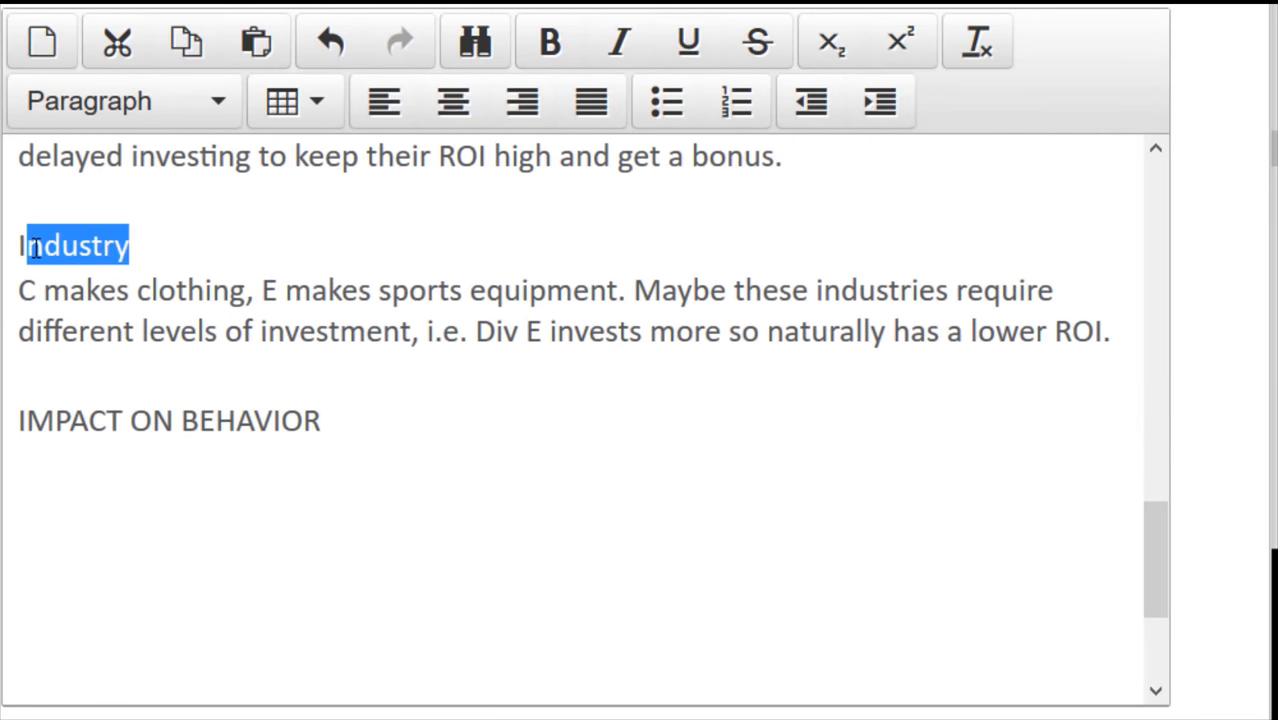
{"action": "left_click", "coordinate": [700, 45]}
Under IMPACT ON BEHAVIOR, write that manager E, not getting a bonus, might be motivated to take dysfunctional decisions to improve ROI next year.
{"action": "left_click", "coordinate": [439, 425]}
{"action": "left_click_drag", "start_coordinate": [1155, 512], "coordinate": [1128, 575]}
{"action": "key", "text": "Return"}
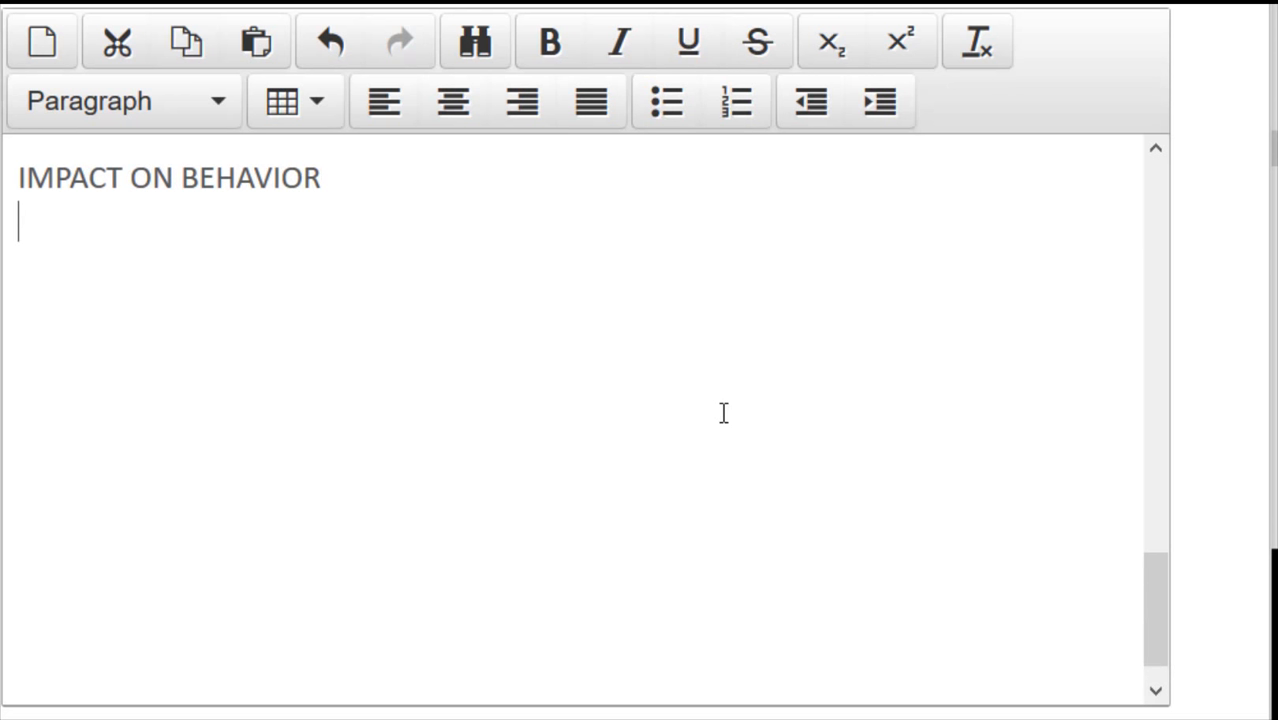
{"action": "type", "text": "Because"}
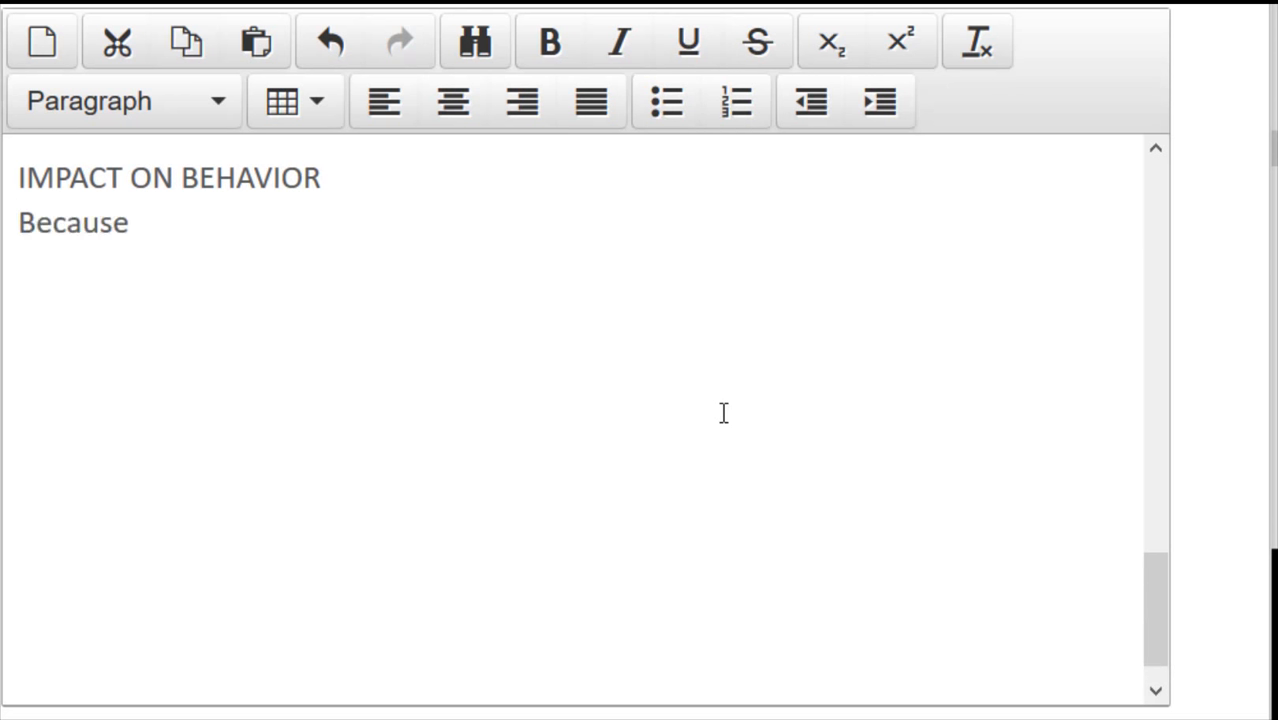
{"action": "key", "text": "BackSpace"}
{"action": "key", "text": "BackSpace"}
{"action": "key", "text": "BackSpace"}
{"action": "key", "text": "BackSpace"}
{"action": "key", "text": "BackSpace"}
{"action": "key", "text": "BackSpace"}
{"action": "key", "text": "BackSpace"}
{"action": "type", "text": "Because manager"}
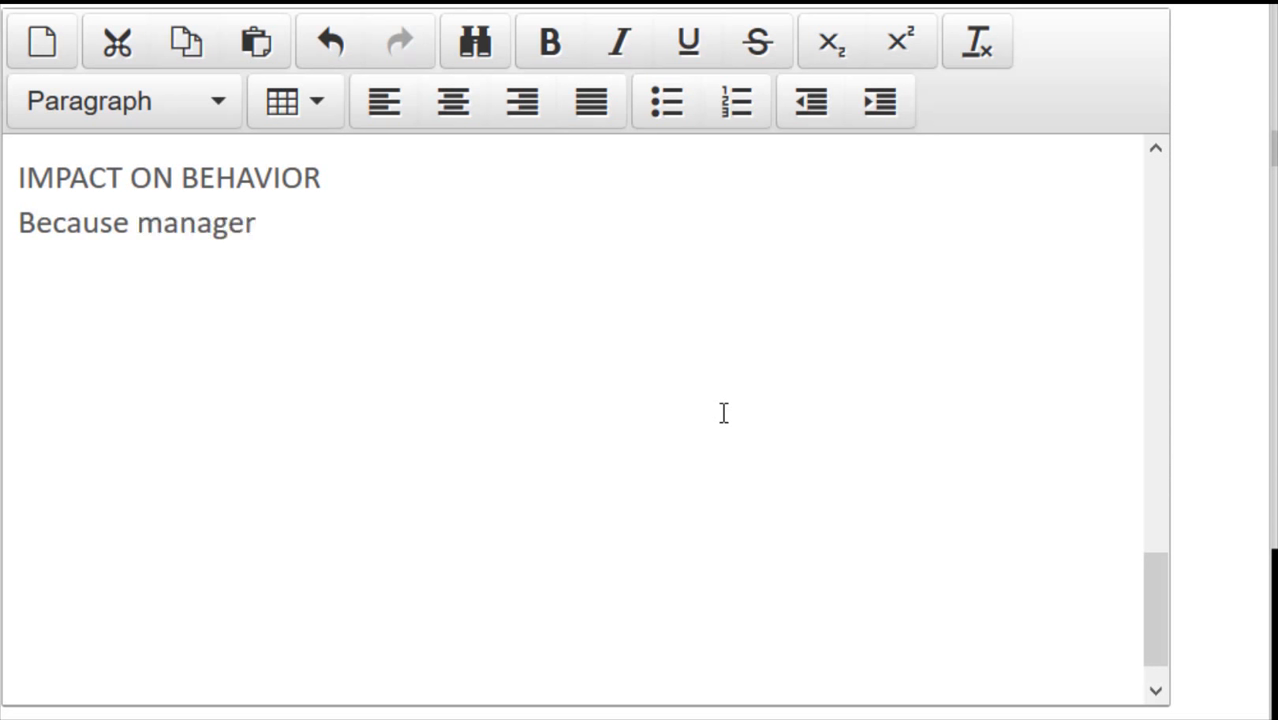
{"action": "type", "text": " E is not getting a bonus,"}
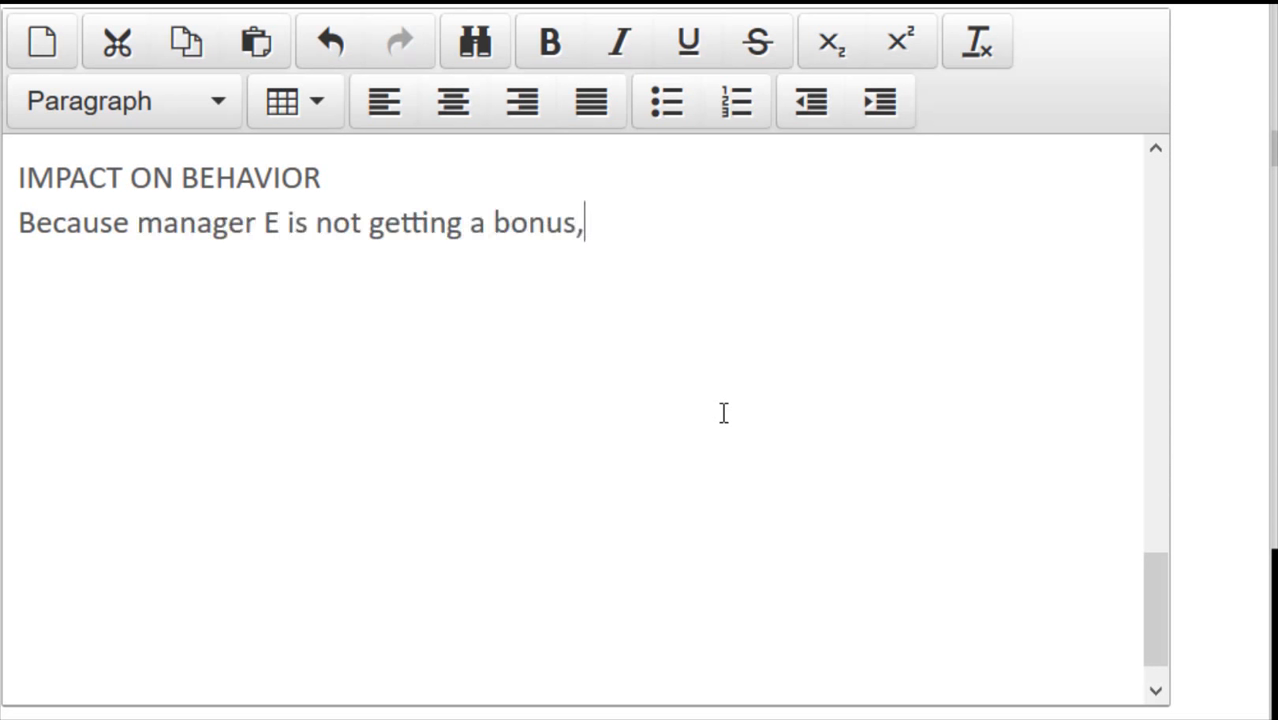
{"action": "type", "text": " high might be motivated to take d"}
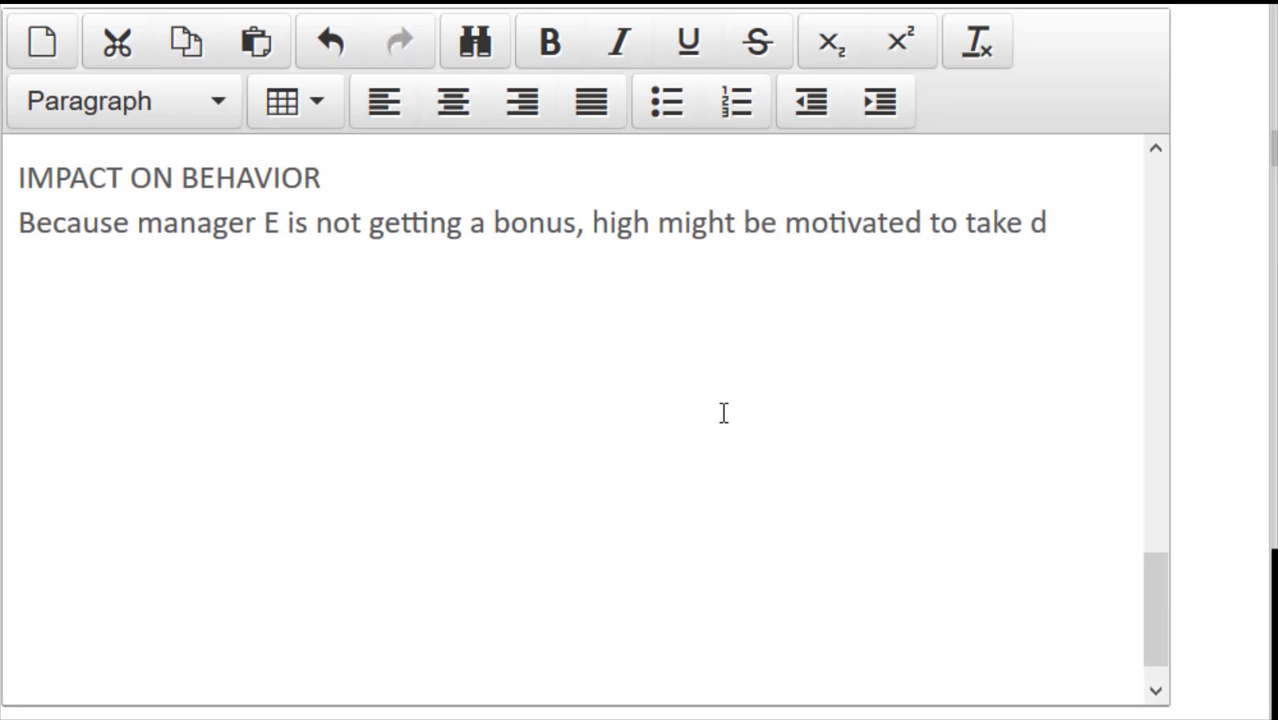
{"action": "type", "text": "ysfunctional decisions"}
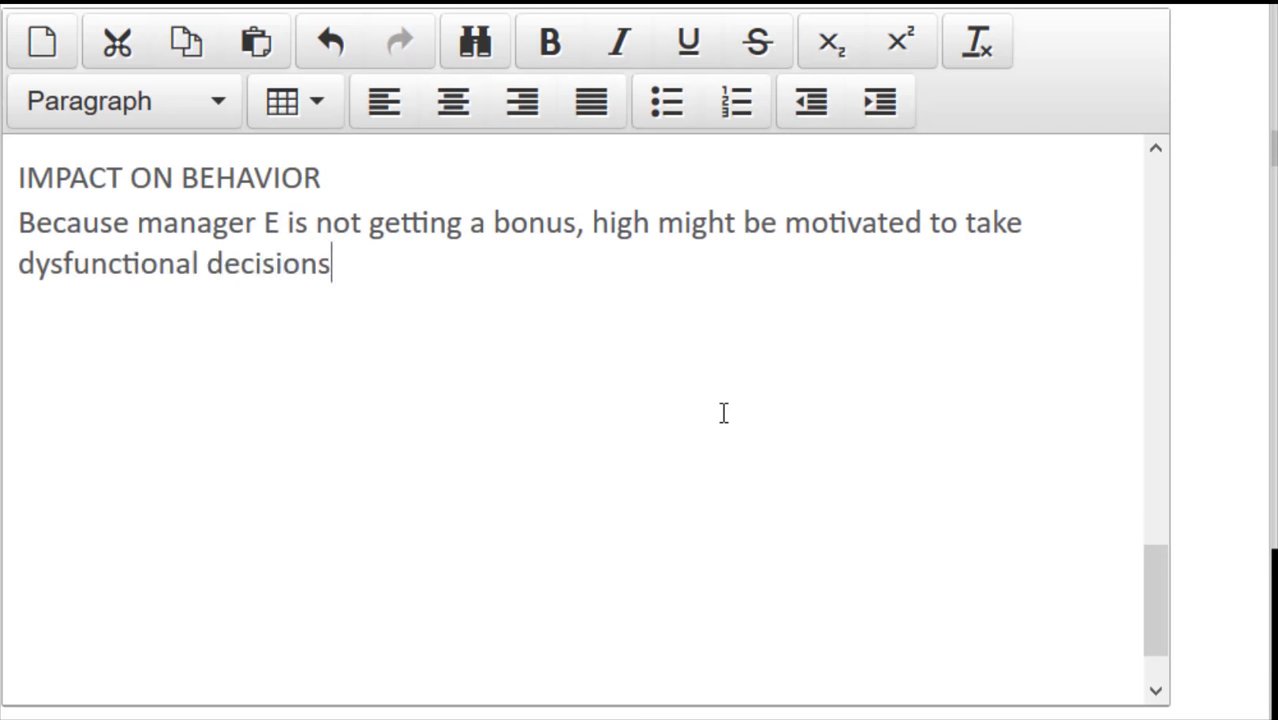
{"action": "type", "text": " to improve is ROI next year"}
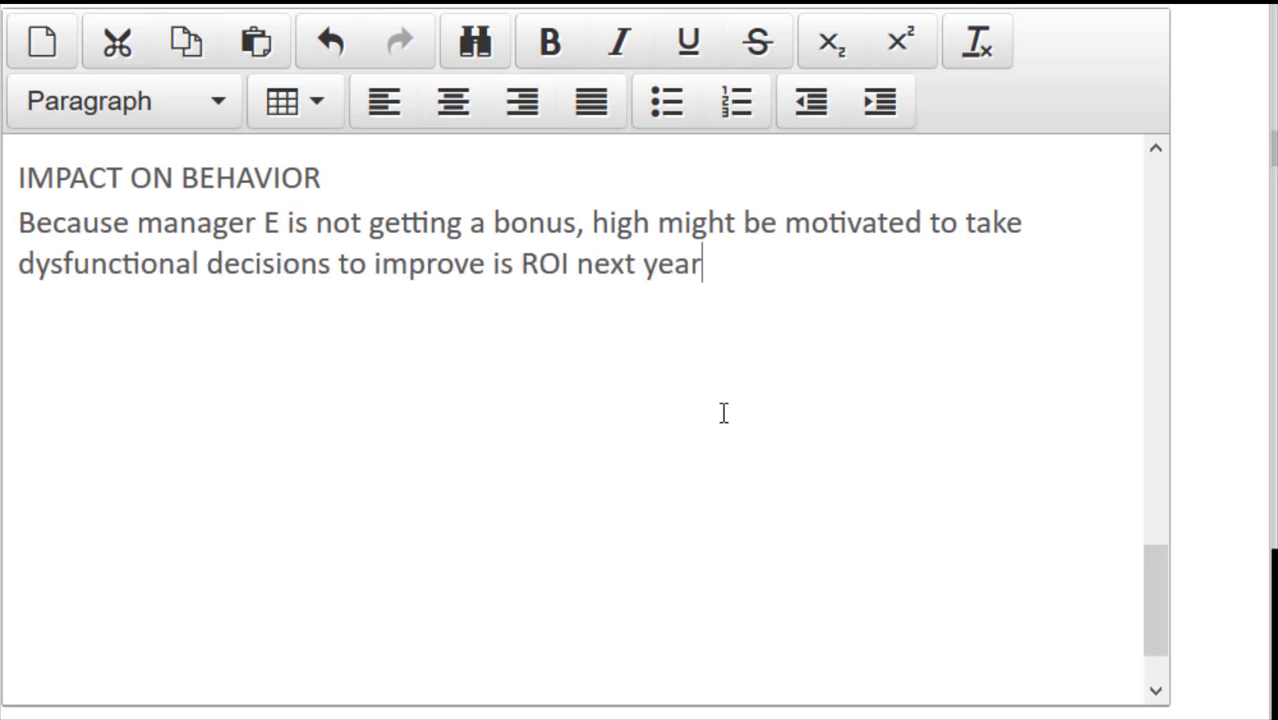
Add the examples of postponing new investments or reducing maintenance expenditure to IMPACT ON BEHAVIOR, and state that this hurts their long-term success.
{"action": "type", "text": ", like postponi"}
{"action": "key", "text": "BackSpace"}
{"action": "type", "text": "n"}
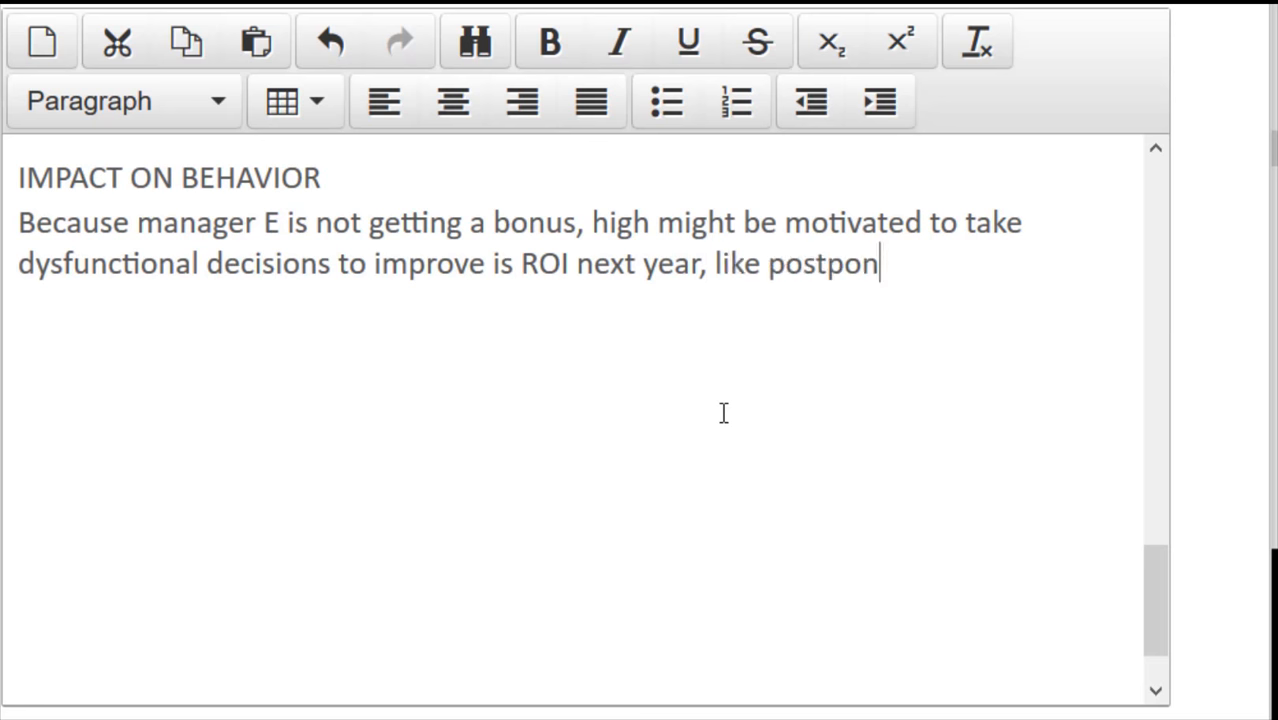
{"action": "type", "text": "ing new investments, or reducing ma"}
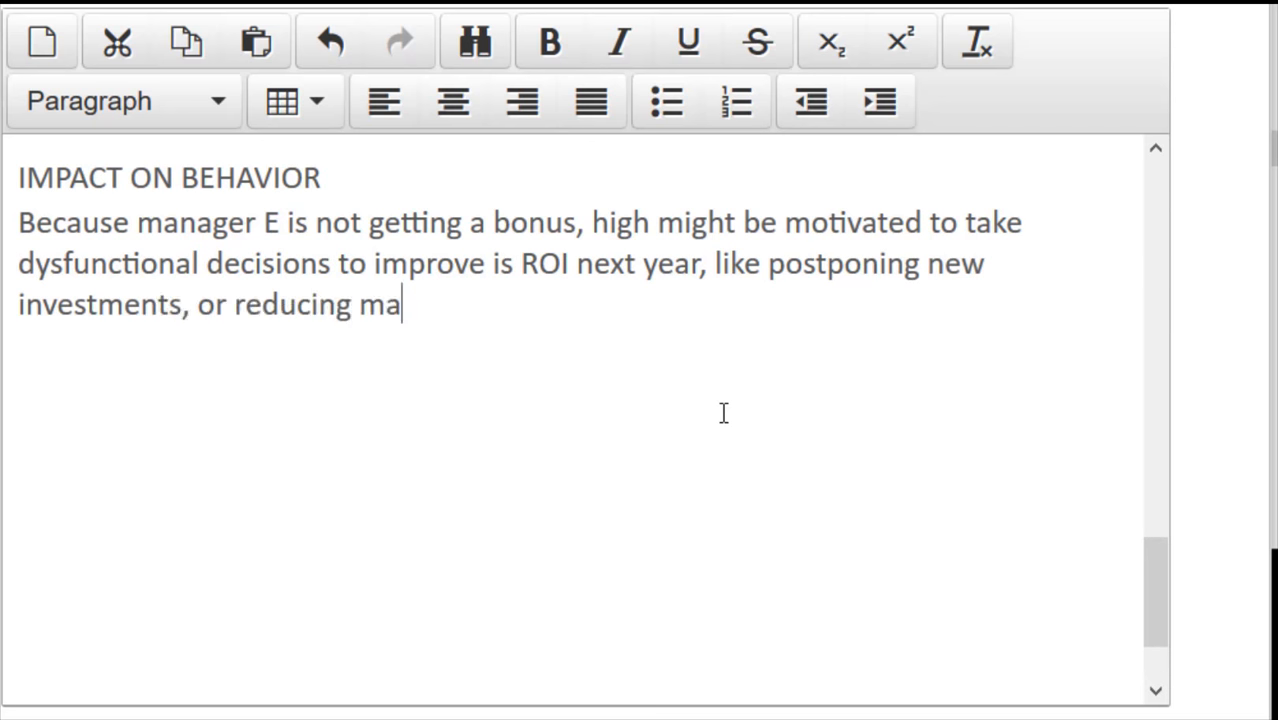
{"action": "type", "text": "intenance expenditure. This hurth"}
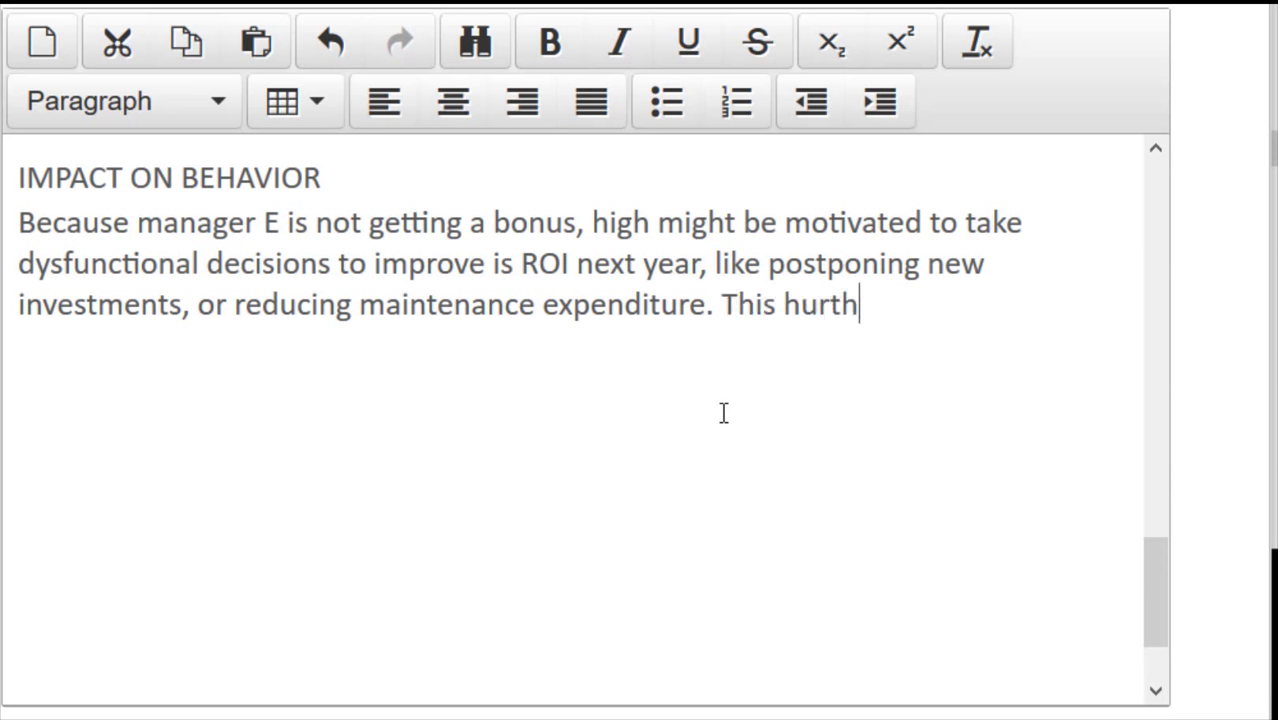
{"action": "key", "text": "BackSpace"}
{"action": "type", "text": "s their long"}
{"action": "key", "text": "BackSpace"}
{"action": "type", "text": "-term success."}
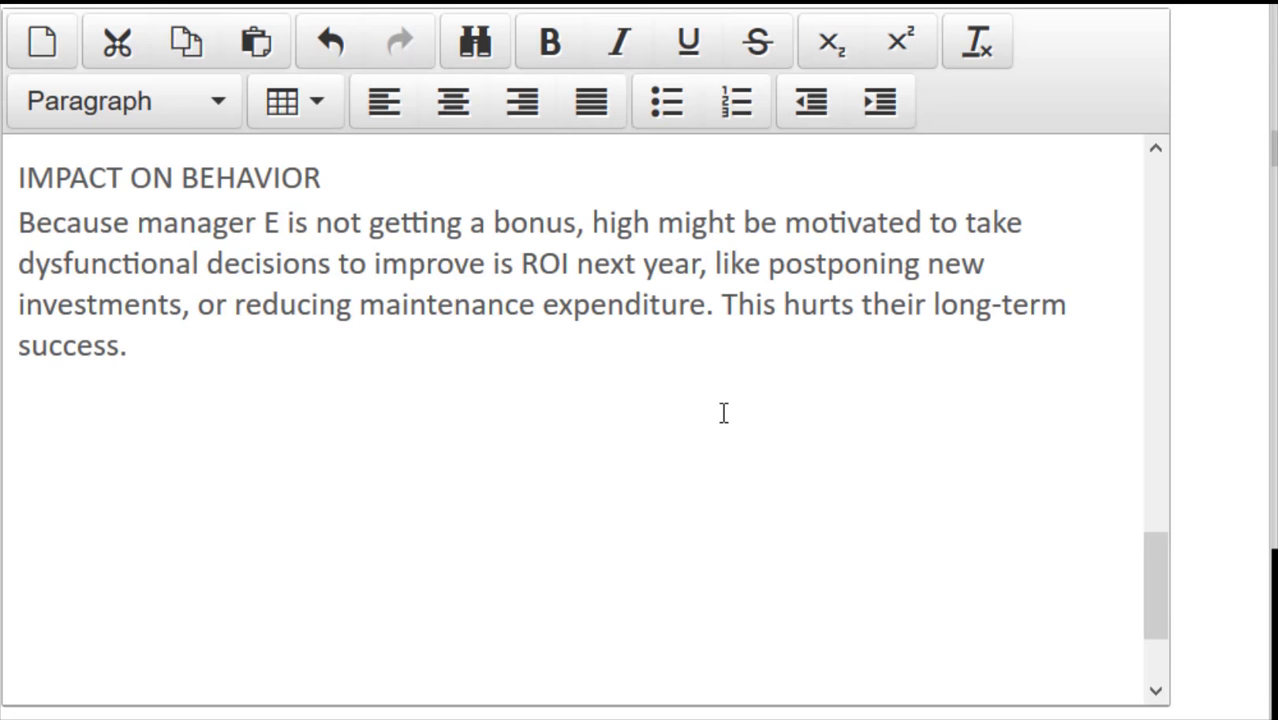
Review the complete written answer, from the PART A calculations through the IMPACT ON BEHAVIOR discussion.
{"action": "scroll", "coordinate": [724, 413], "scroll_direction": "up", "scroll_amount": 10}
{"action": "left_click_drag", "start_coordinate": [1158, 332], "coordinate": [1155, 542]}
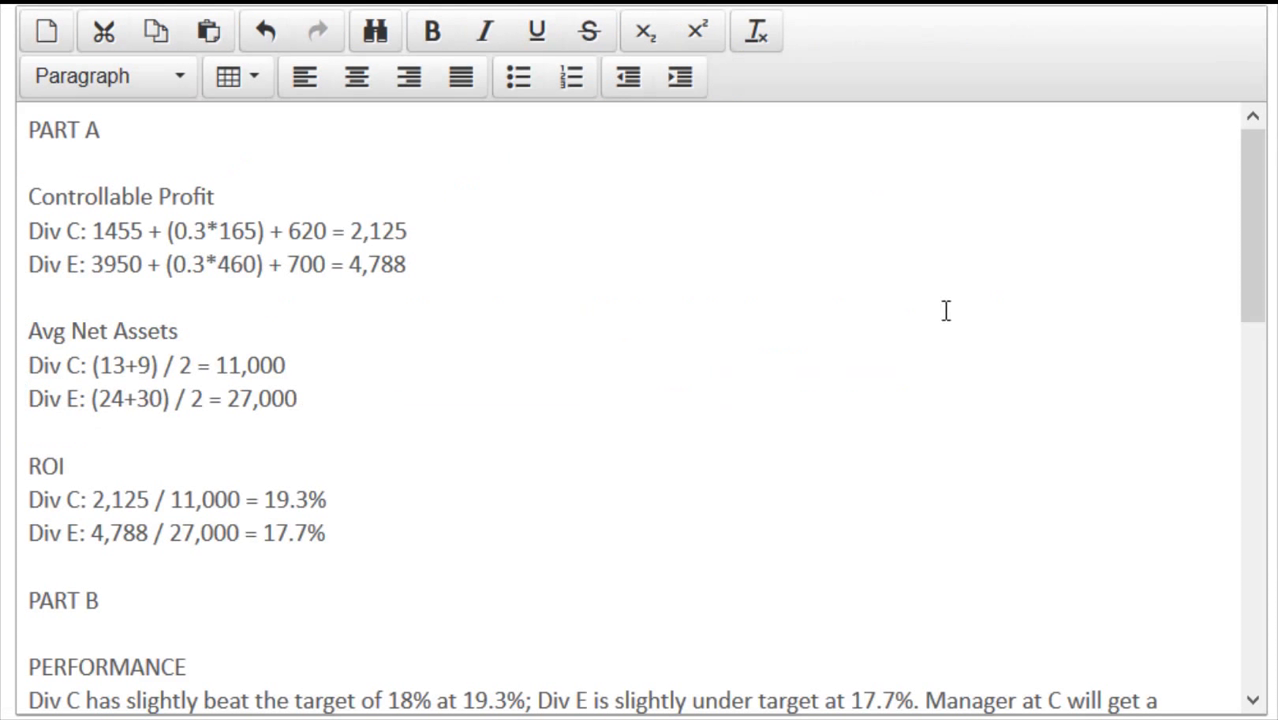
{"action": "scroll", "coordinate": [946, 311], "scroll_direction": "down", "scroll_amount": 3}
{"action": "scroll", "coordinate": [946, 311], "scroll_direction": "down", "scroll_amount": 5}
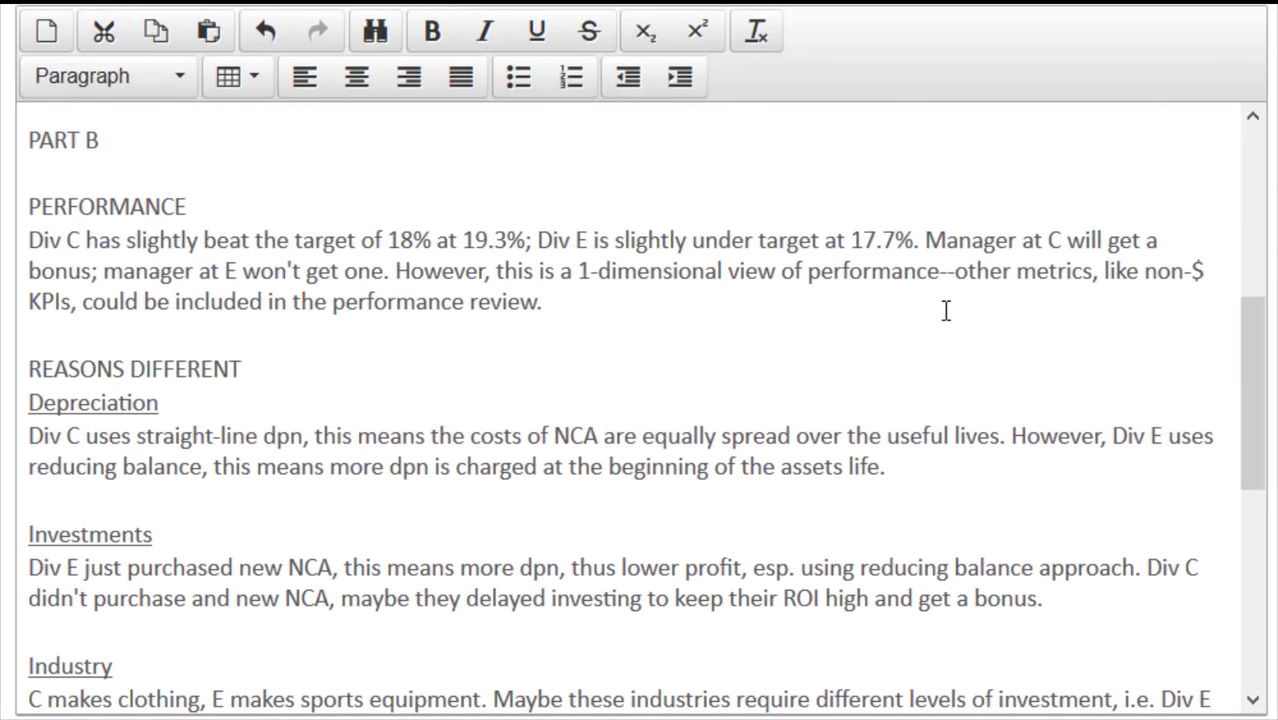
{"action": "scroll", "coordinate": [946, 311], "scroll_direction": "down", "scroll_amount": 5}
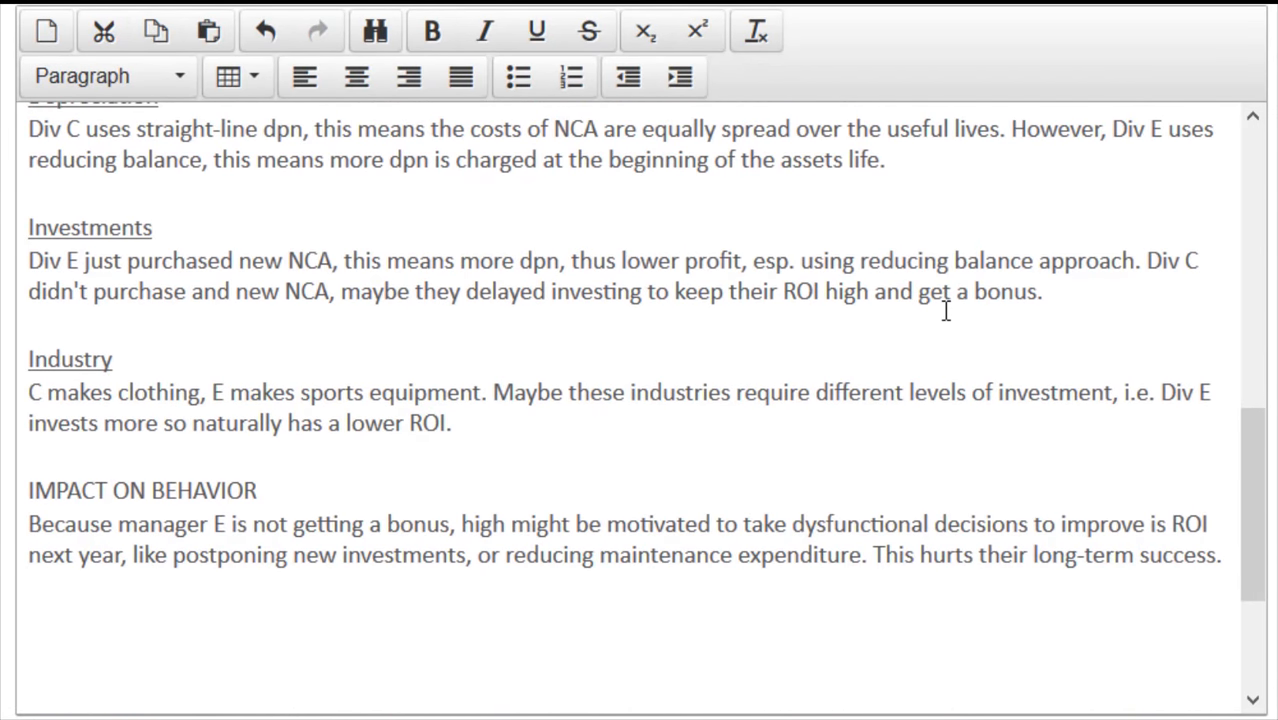
{"action": "scroll", "coordinate": [946, 311], "scroll_direction": "up", "scroll_amount": 15}
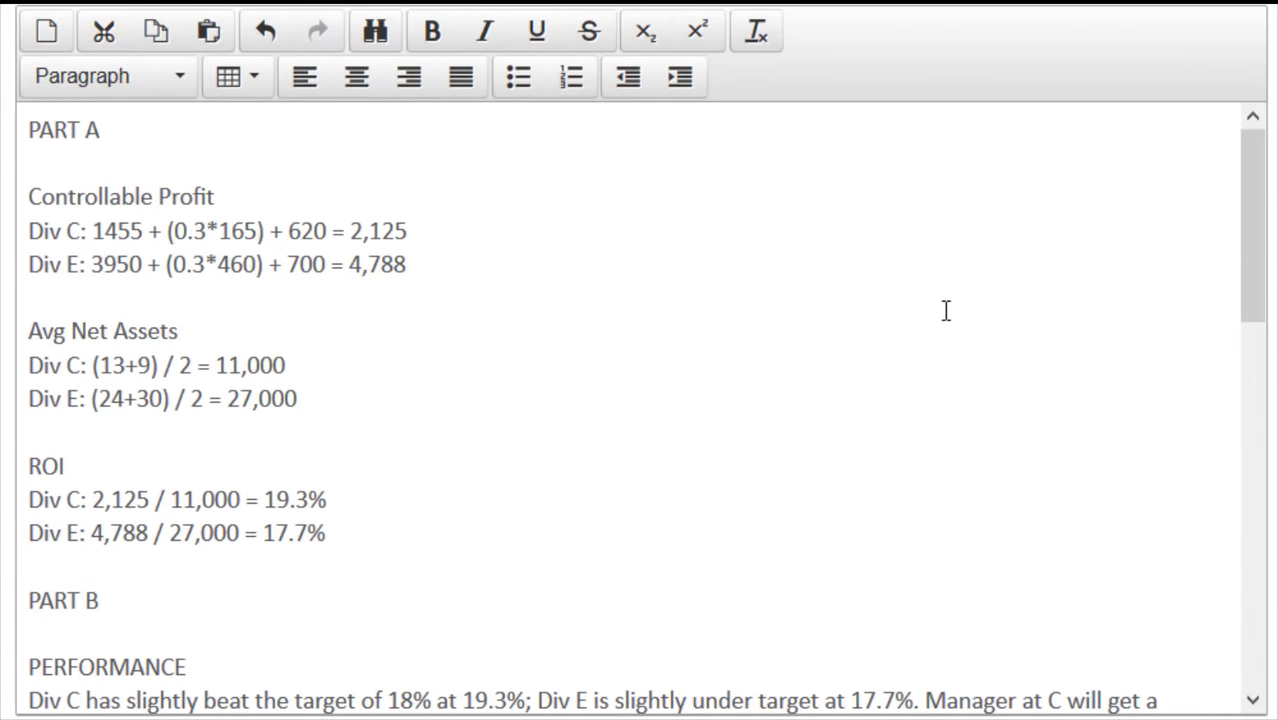